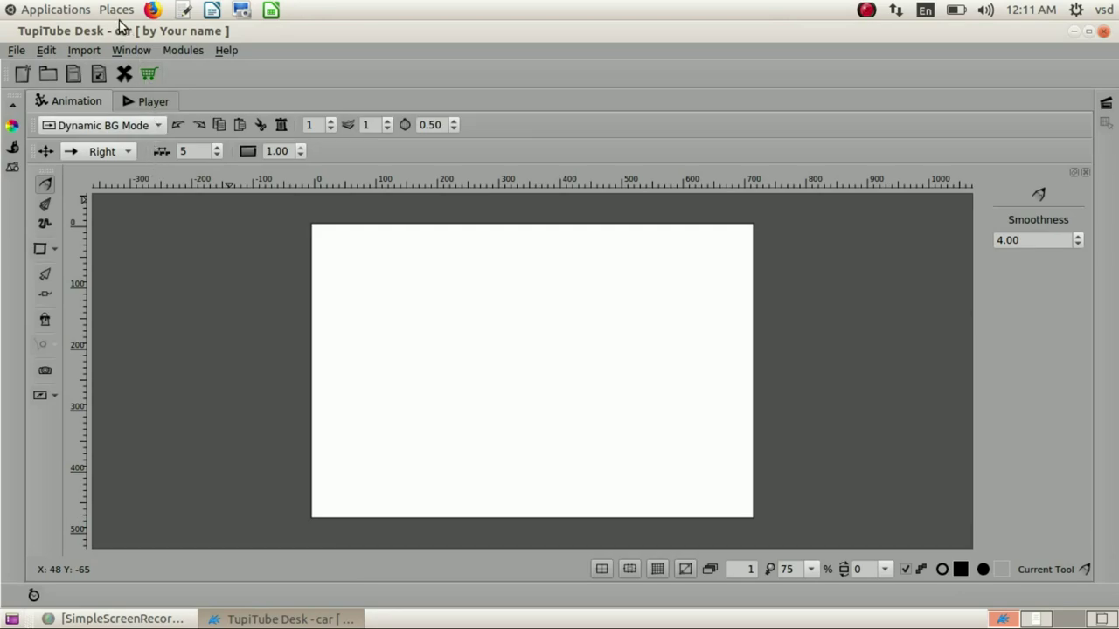
Import the bitmap road.png from the Desktop folder animation/Resources/img into the dynamic background, resized to fit the workspace.
click(85, 51)
click(102, 72)
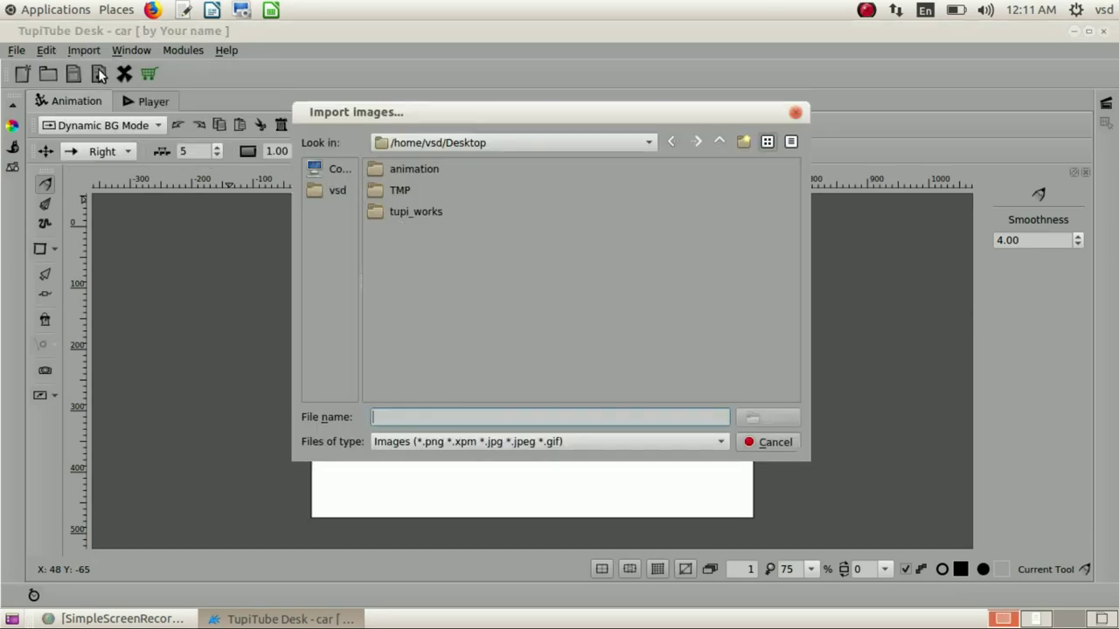
double_click(393, 171)
double_click(401, 190)
double_click(402, 190)
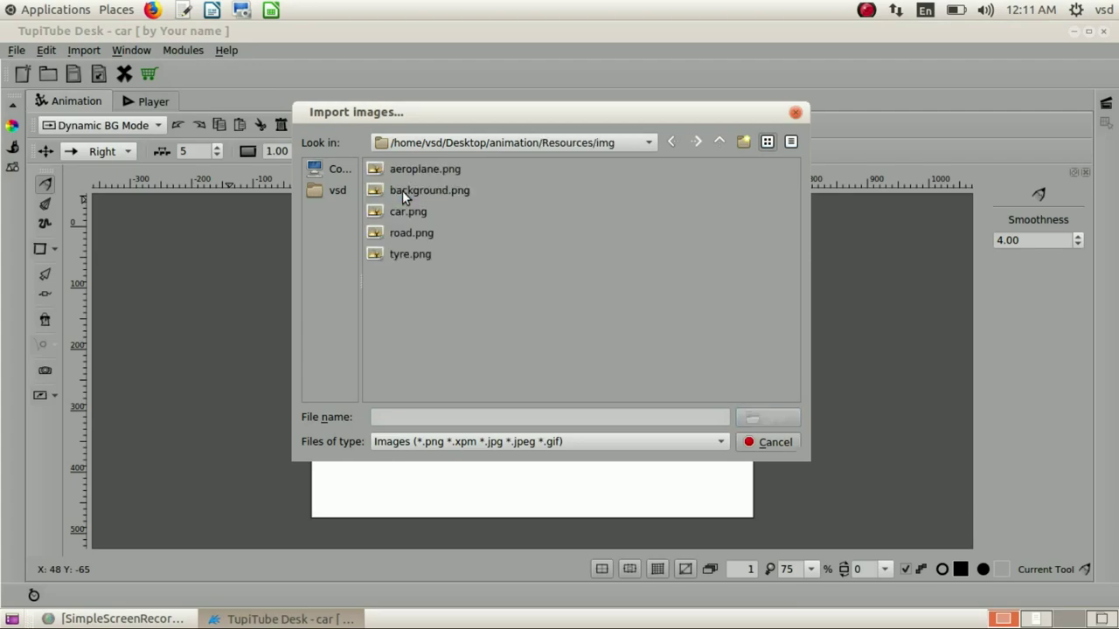
click(410, 235)
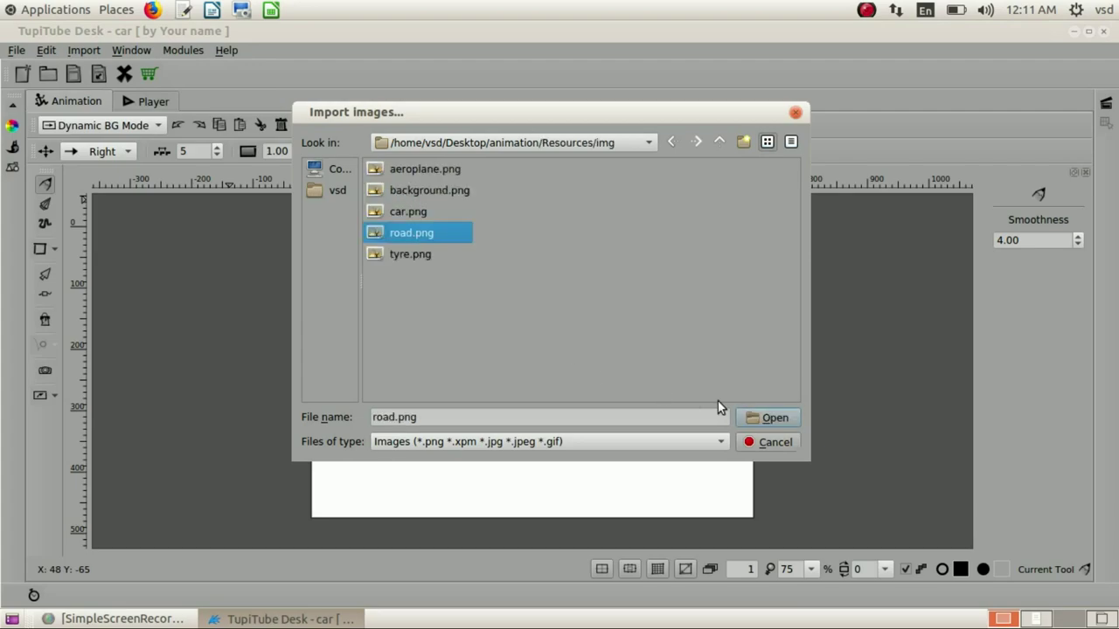
click(762, 419)
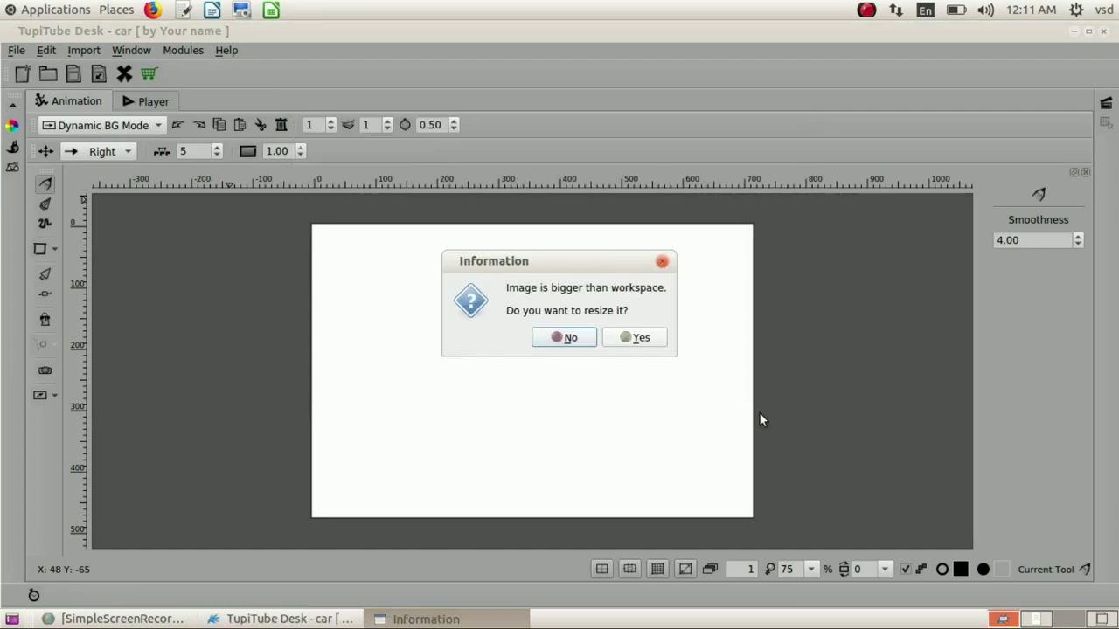
click(631, 337)
Enlarge and reposition the road image so it covers the whole canvas, and set the dynamic background's direction to Left.
click(45, 274)
click(428, 393)
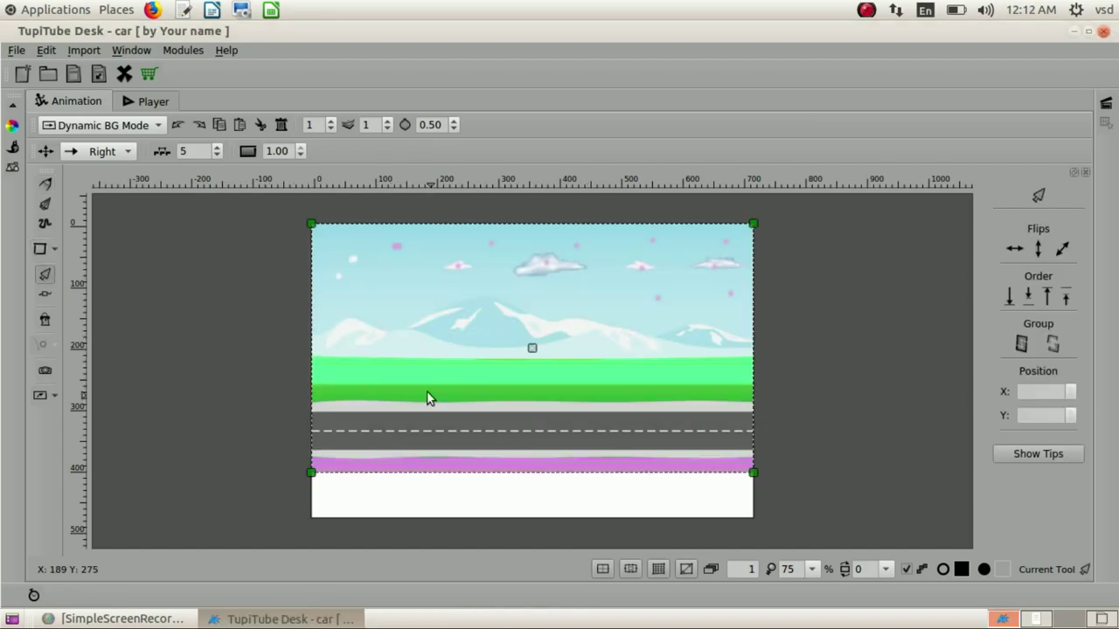
click(492, 416)
click(510, 395)
drag(753, 473, 766, 522)
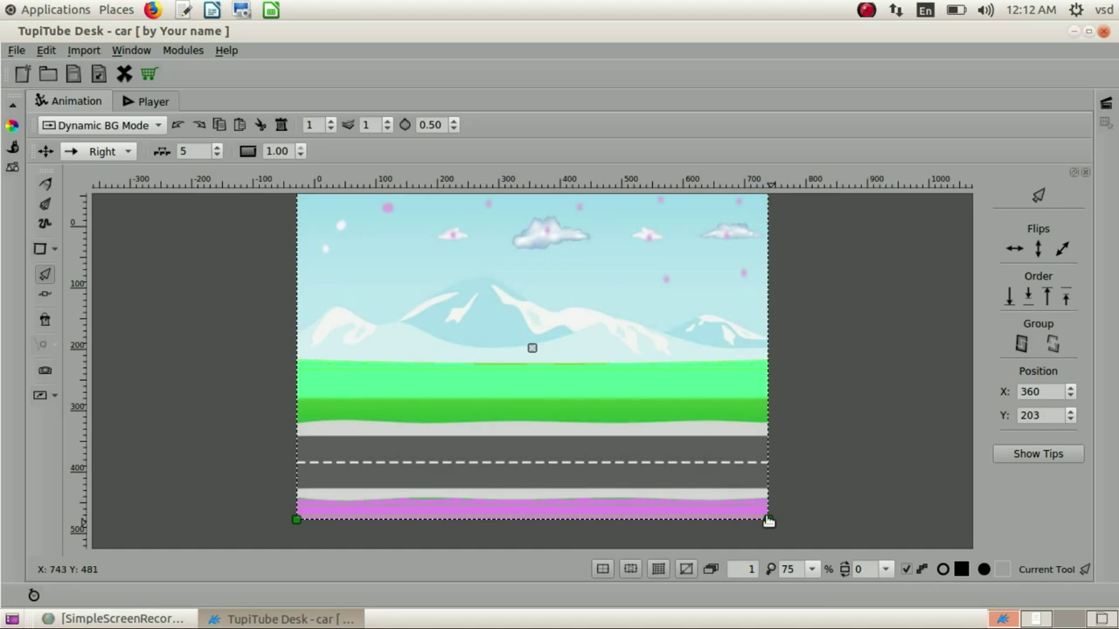
mouse_move(636, 300)
mouse_down()
mouse_move(636, 352)
mouse_move(641, 281)
mouse_move(639, 304)
mouse_up()
click(845, 332)
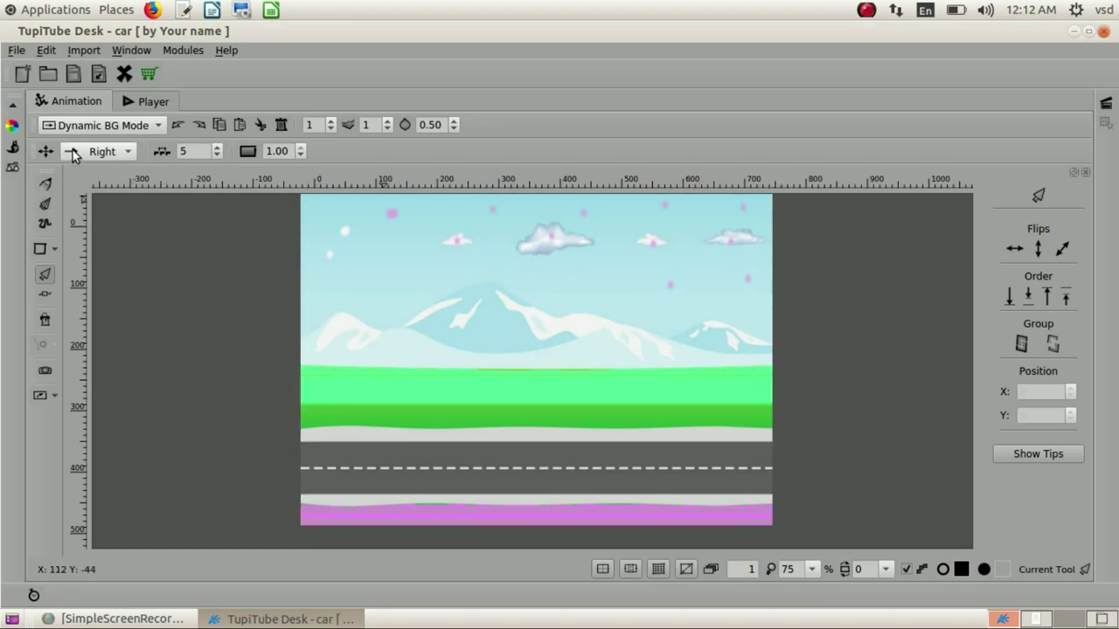
click(129, 152)
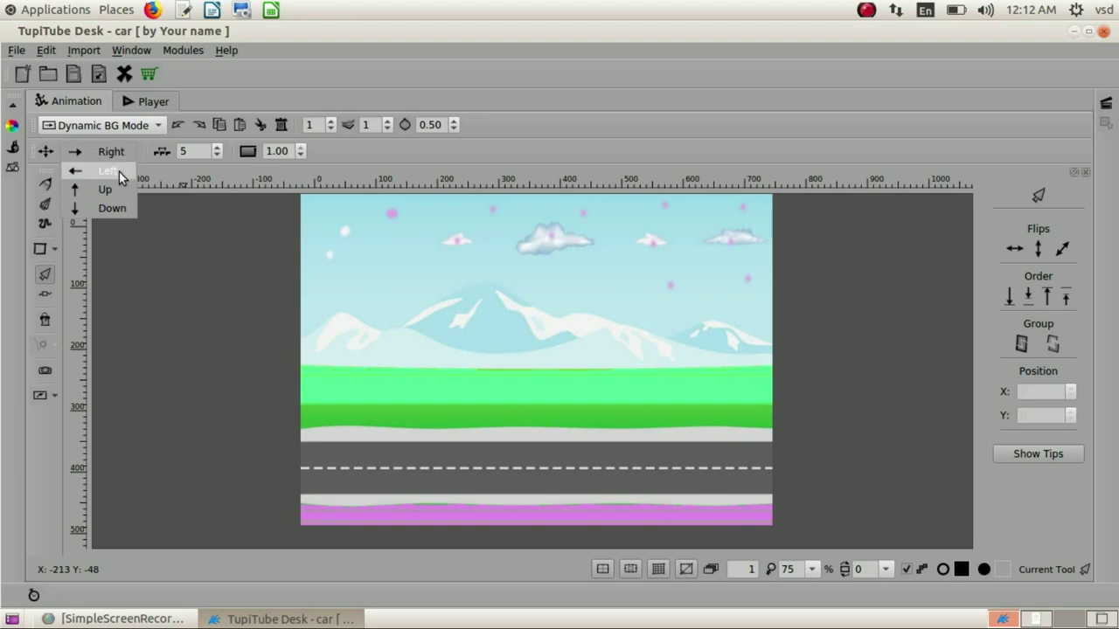
click(119, 172)
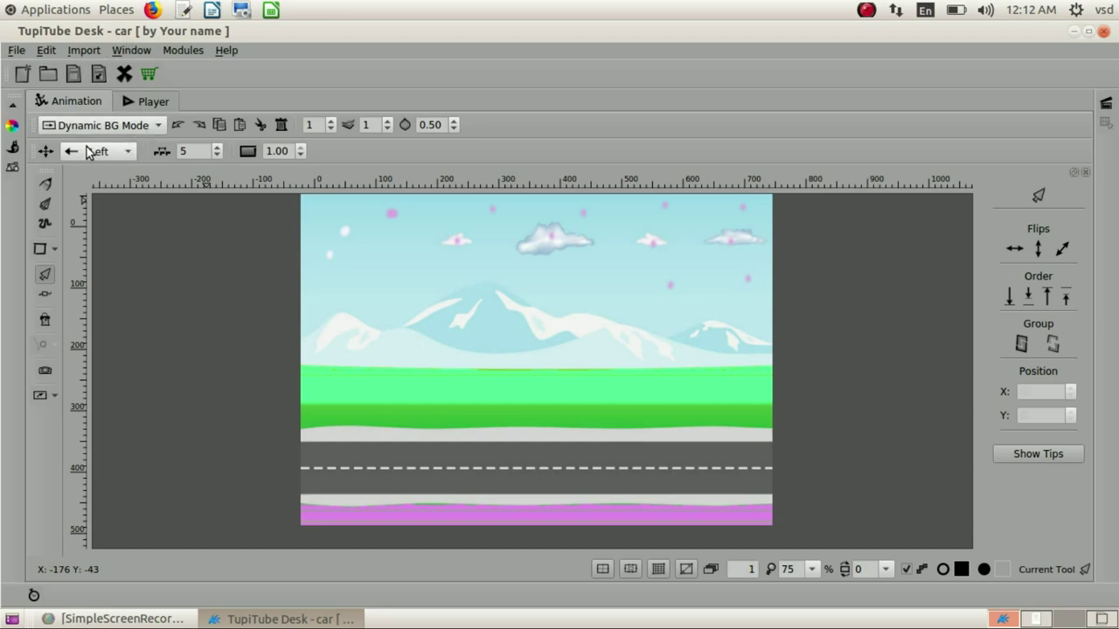
Import the bitmap car.png into the static background using Static BG Mode.
click(157, 123)
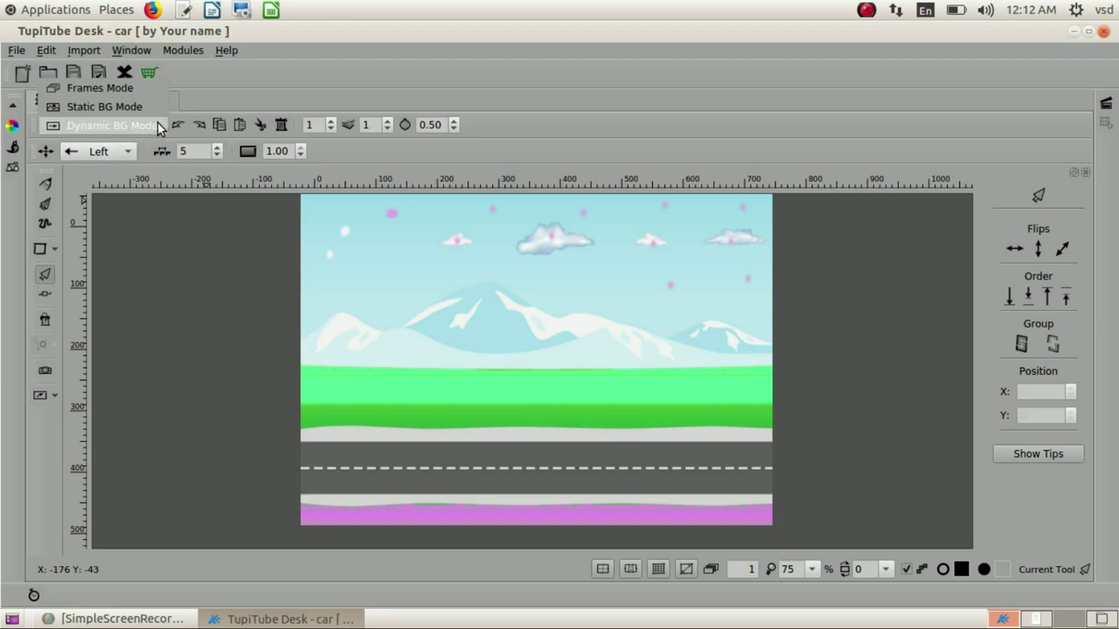
click(138, 109)
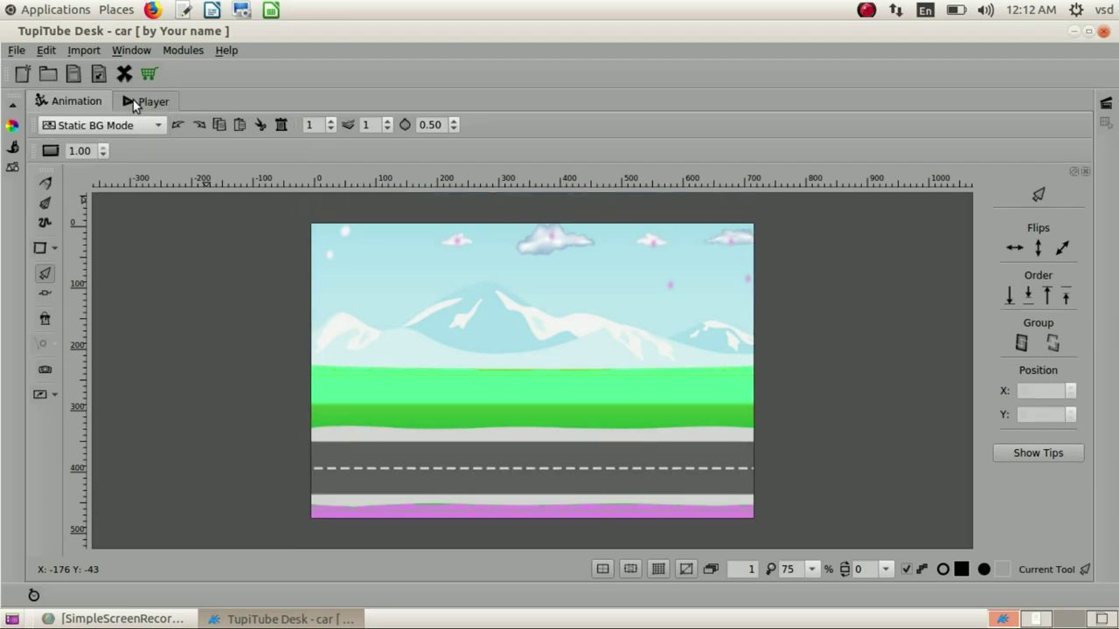
click(86, 51)
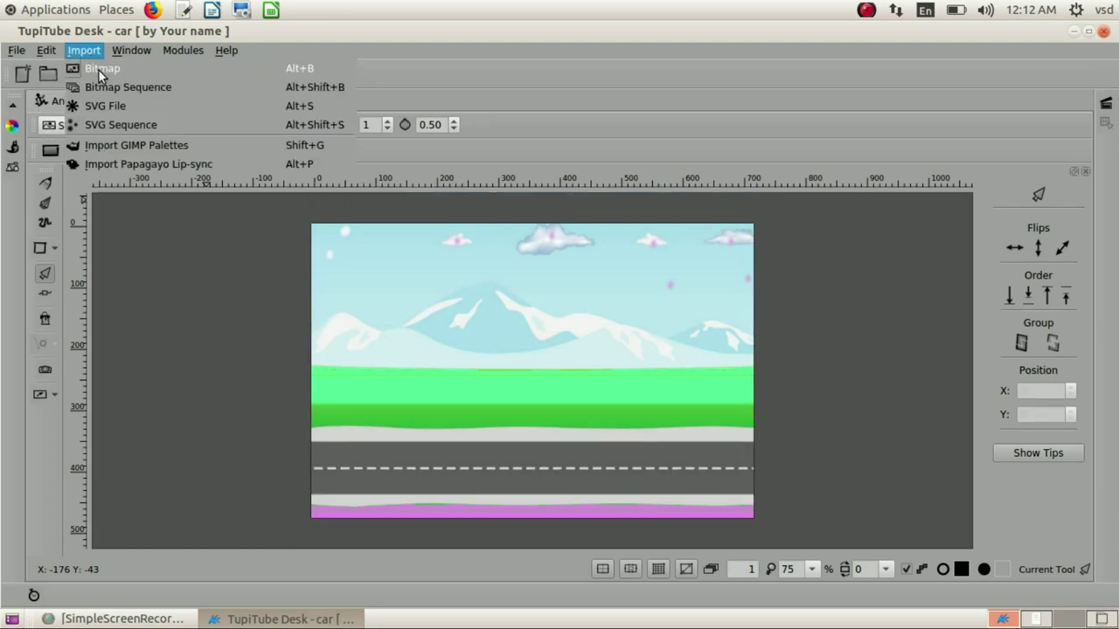
click(98, 69)
click(385, 211)
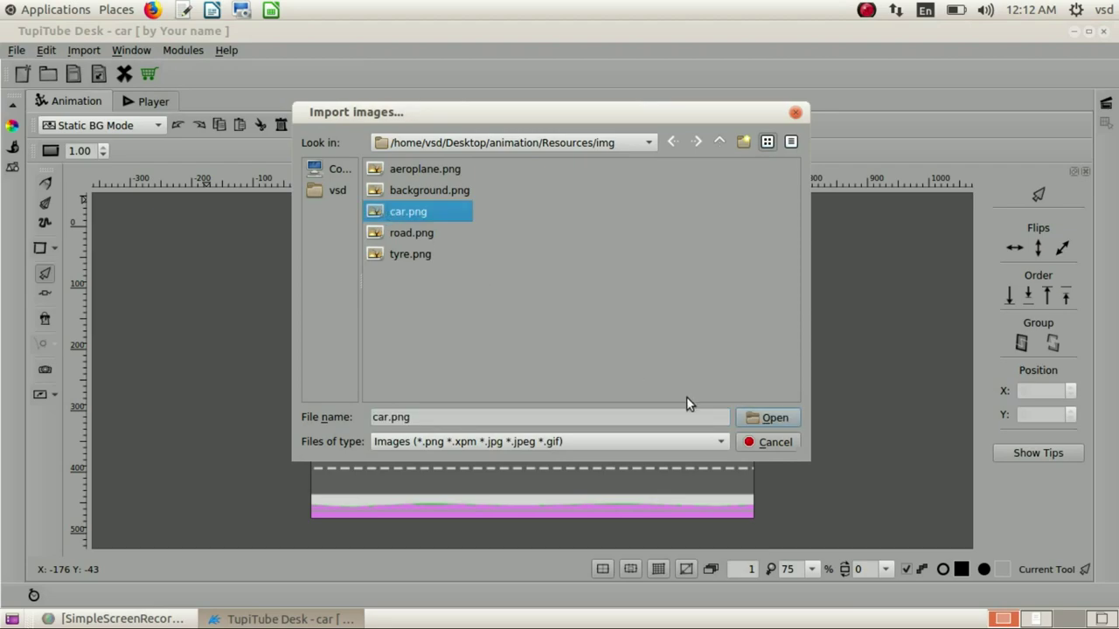
click(756, 416)
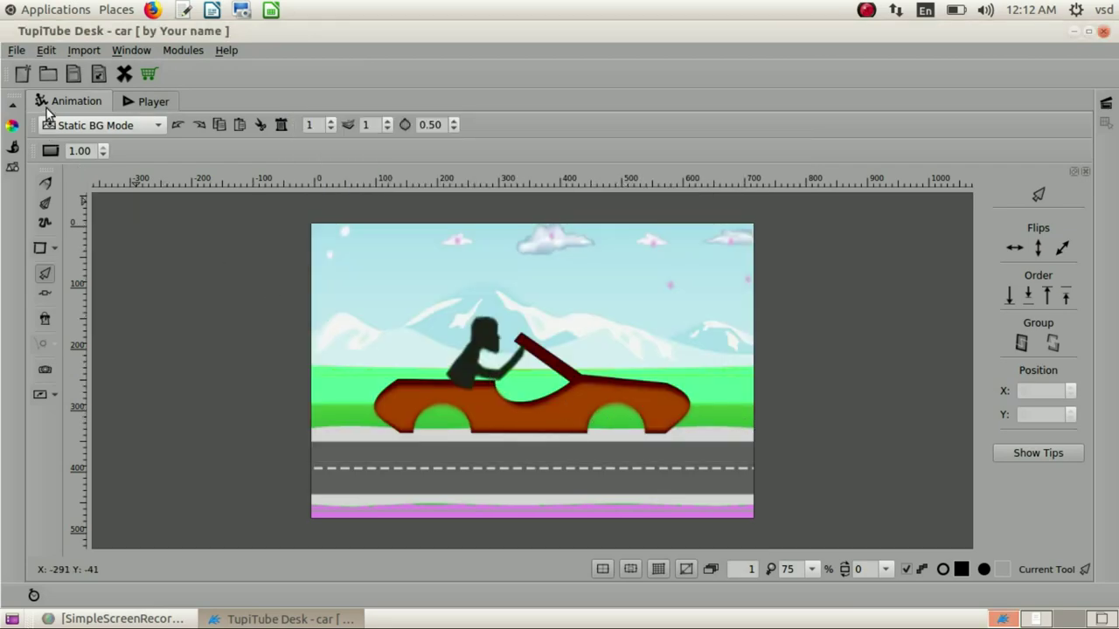
Scale down the car image and move it so its body sits on the upper part of the road.
click(45, 274)
drag(465, 399, 453, 418)
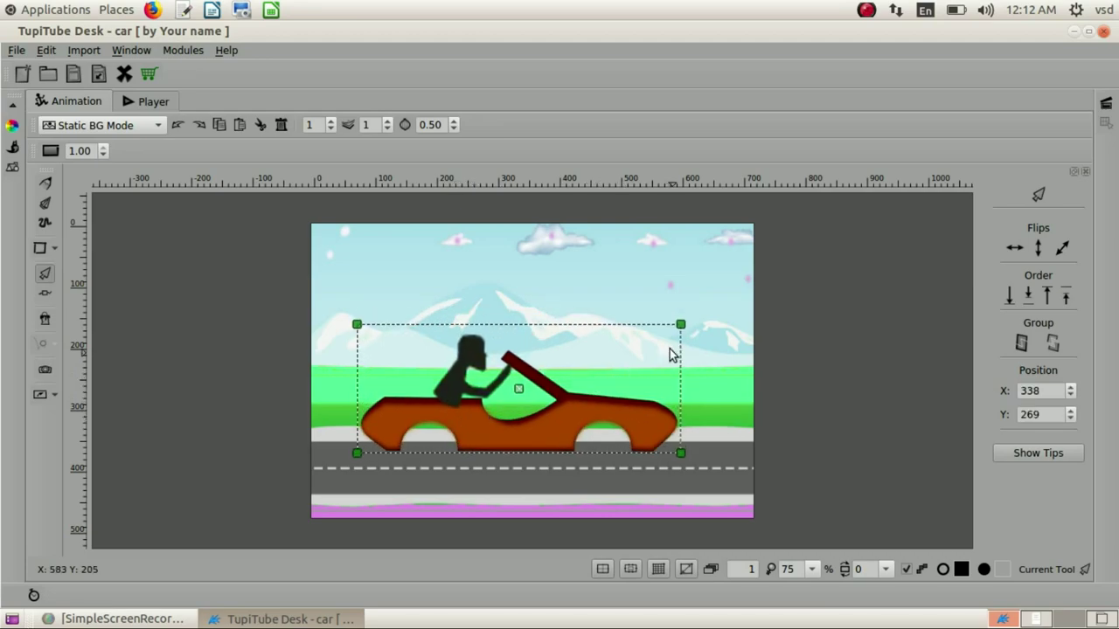
drag(681, 324, 637, 343)
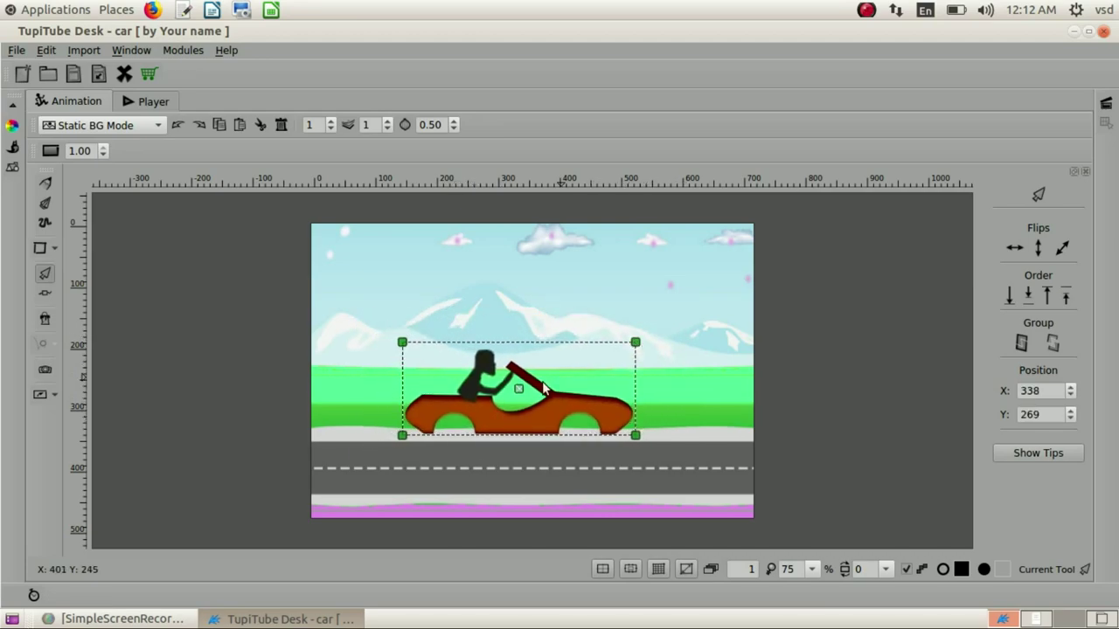
mouse_move(518, 391)
mouse_down()
mouse_move(499, 407)
mouse_move(519, 411)
mouse_up()
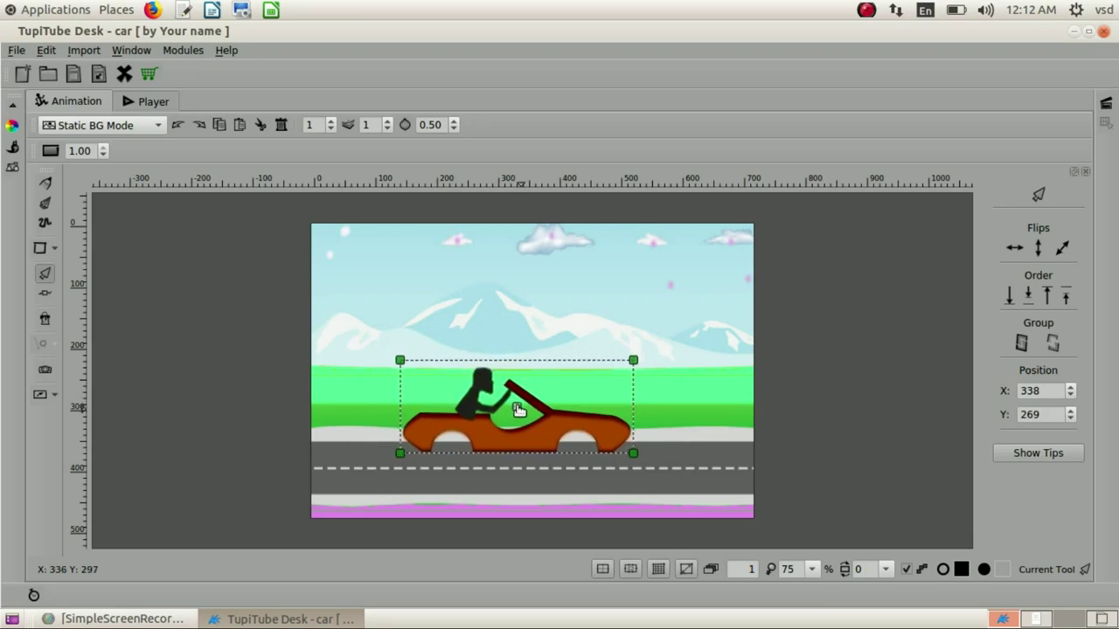
click(575, 320)
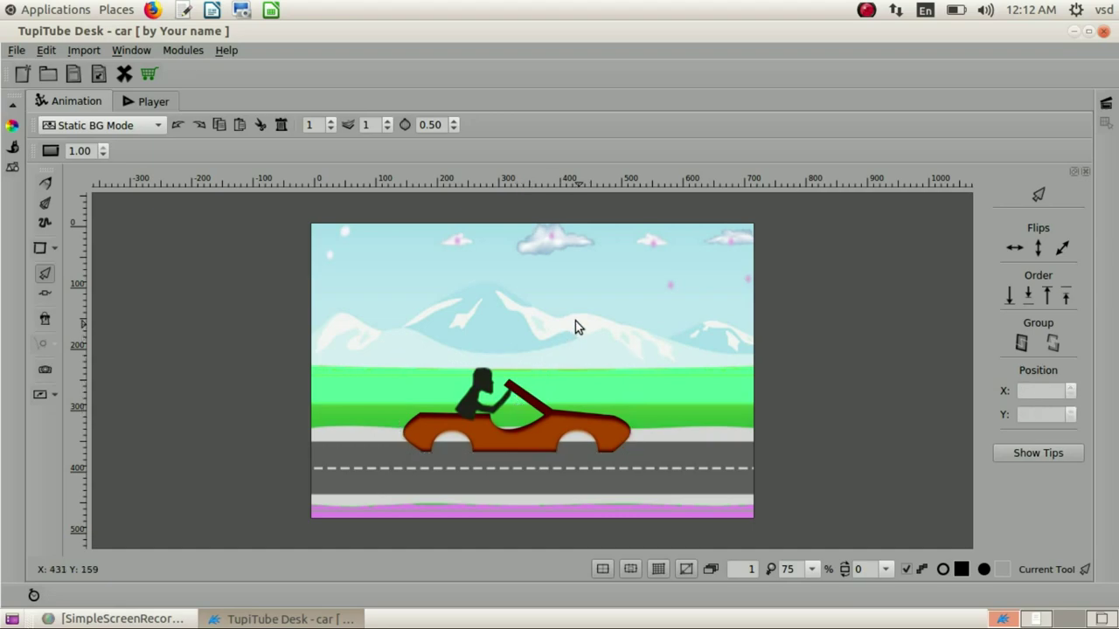
Import the bitmap tyre.png in Frames Mode and place it in the car's rear wheel arch.
click(158, 126)
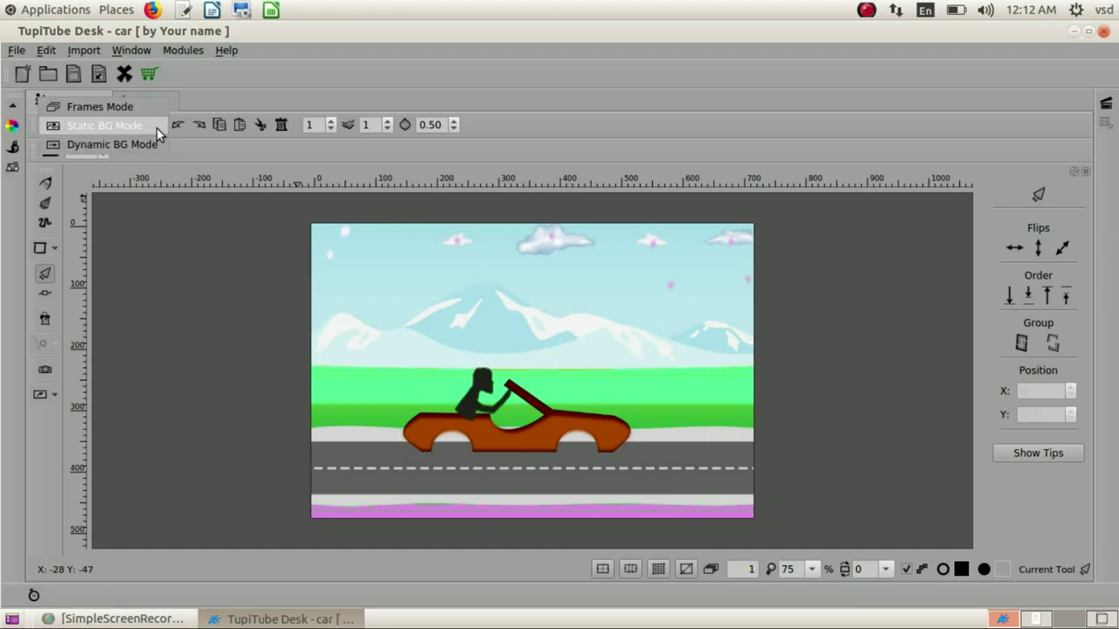
click(114, 108)
click(84, 50)
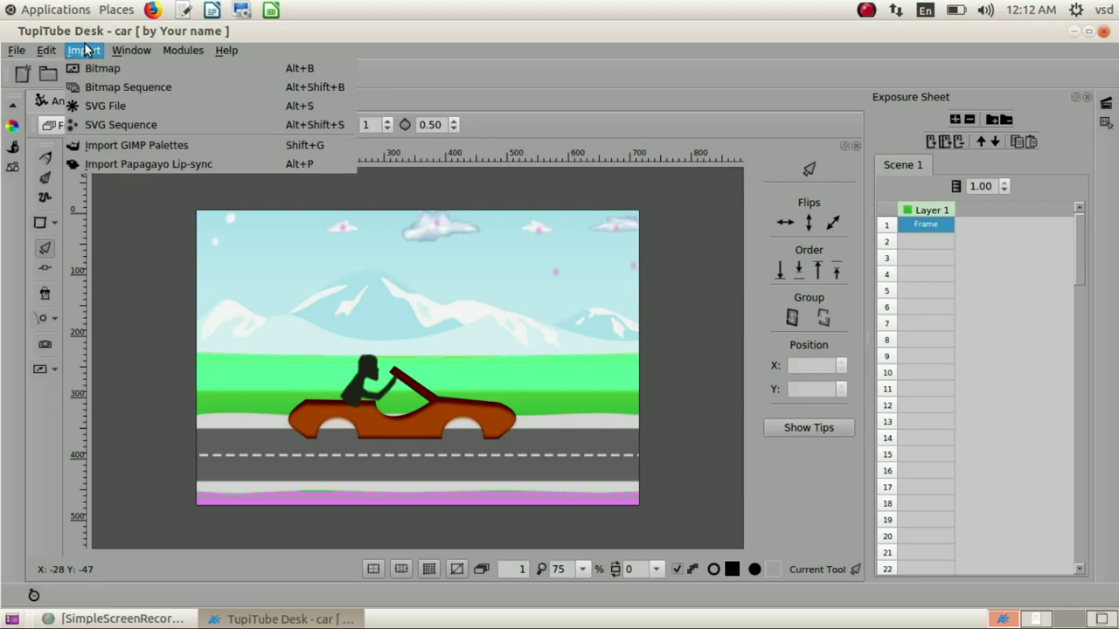
click(97, 67)
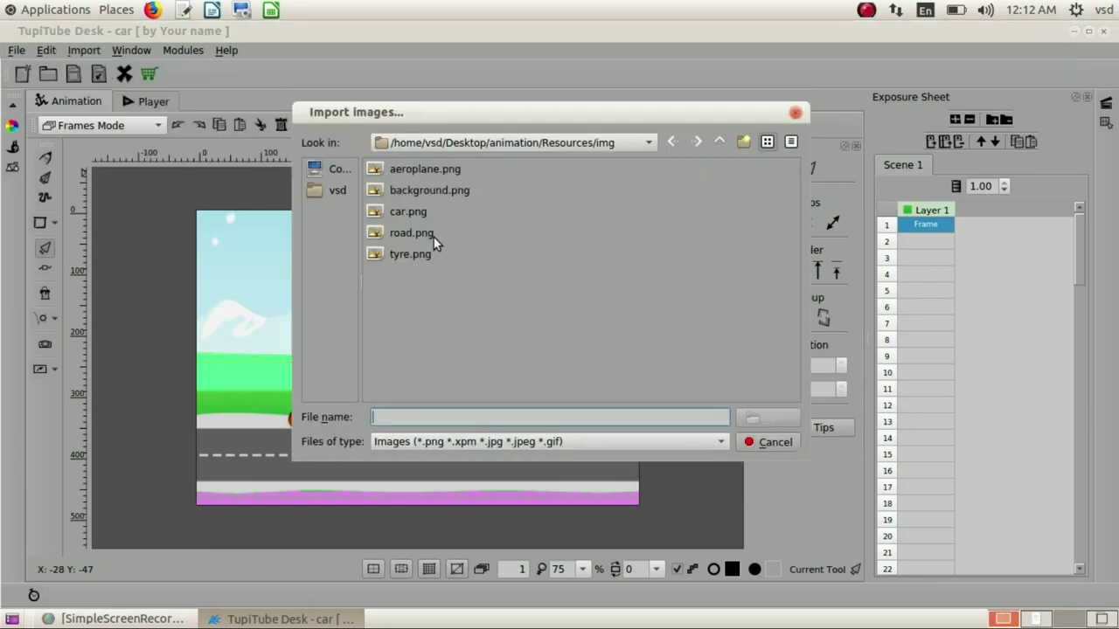
click(417, 254)
click(764, 422)
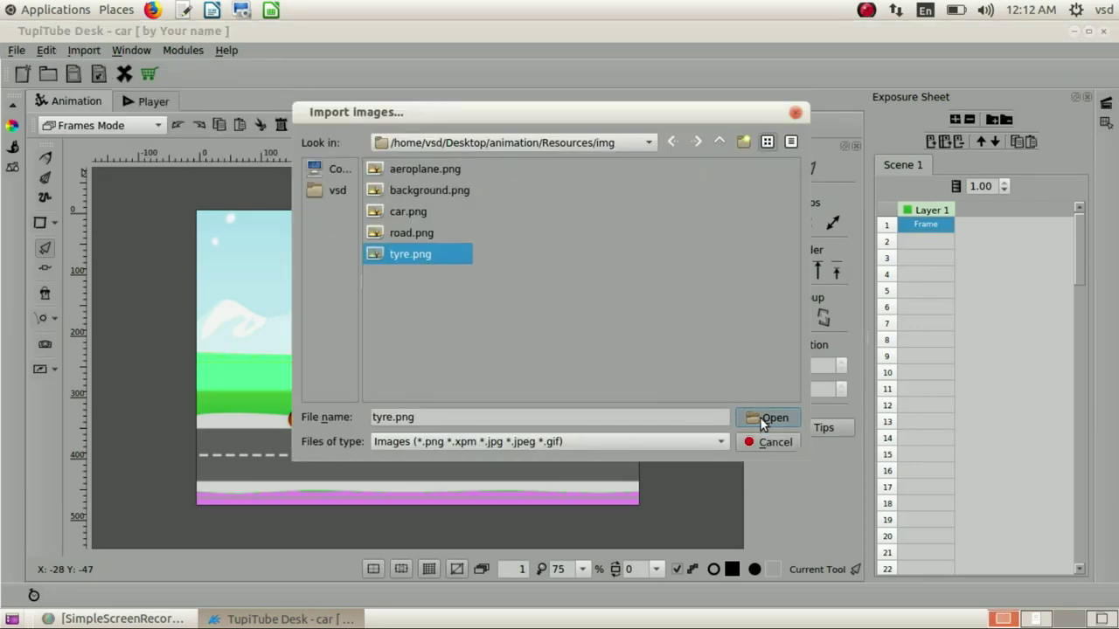
drag(404, 353, 339, 443)
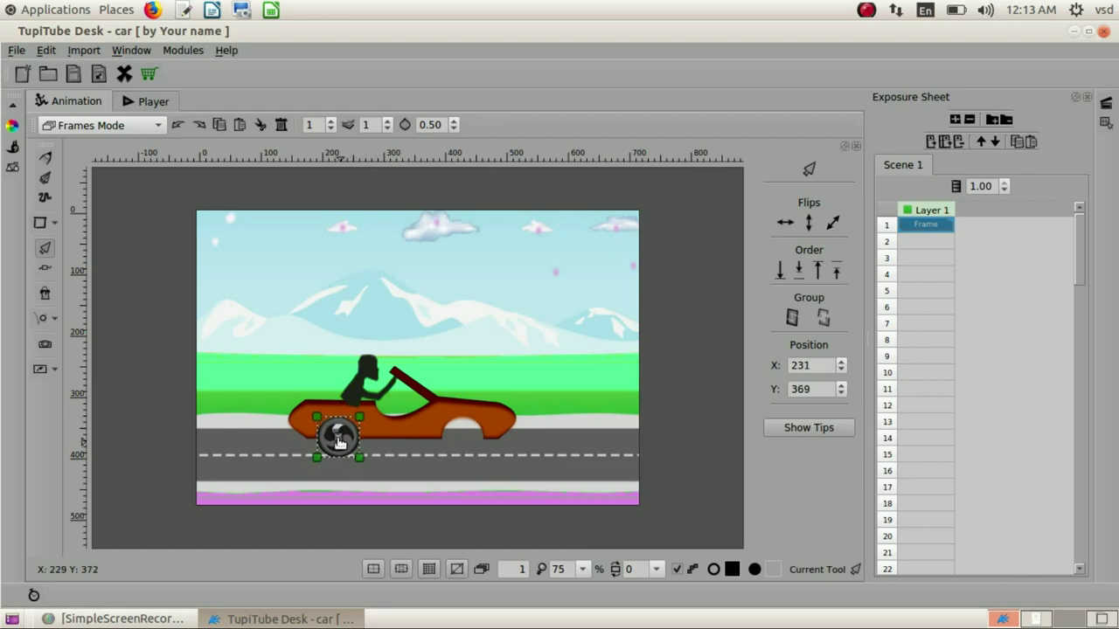
click(389, 332)
Duplicate the rear tyre by copy and paste, and place the copy in the car's front wheel arch.
click(340, 439)
right_click(371, 462)
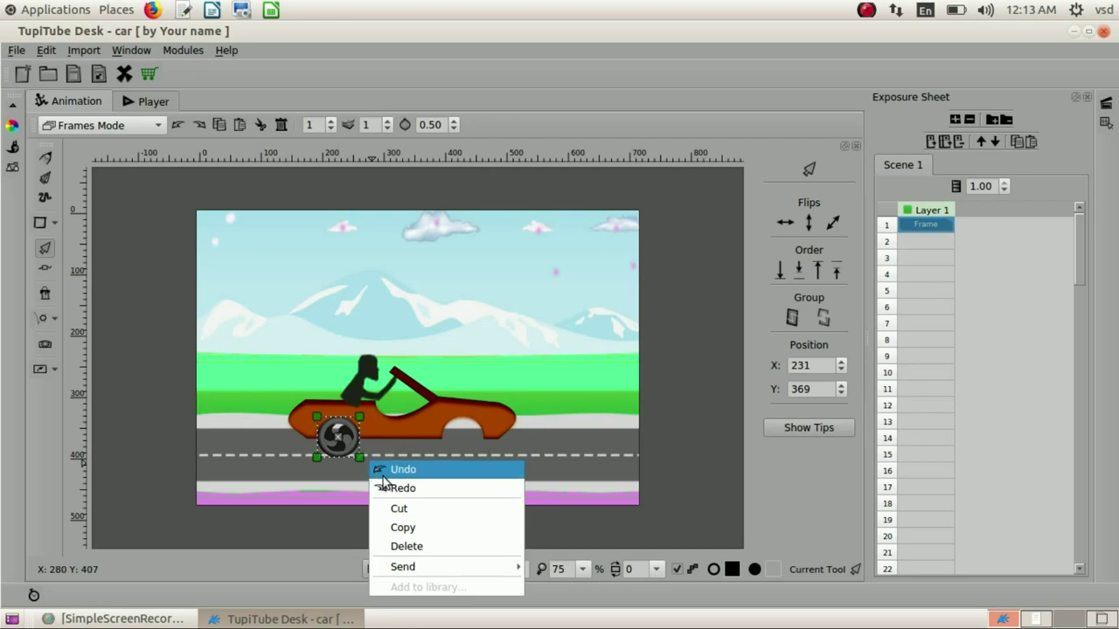
click(412, 528)
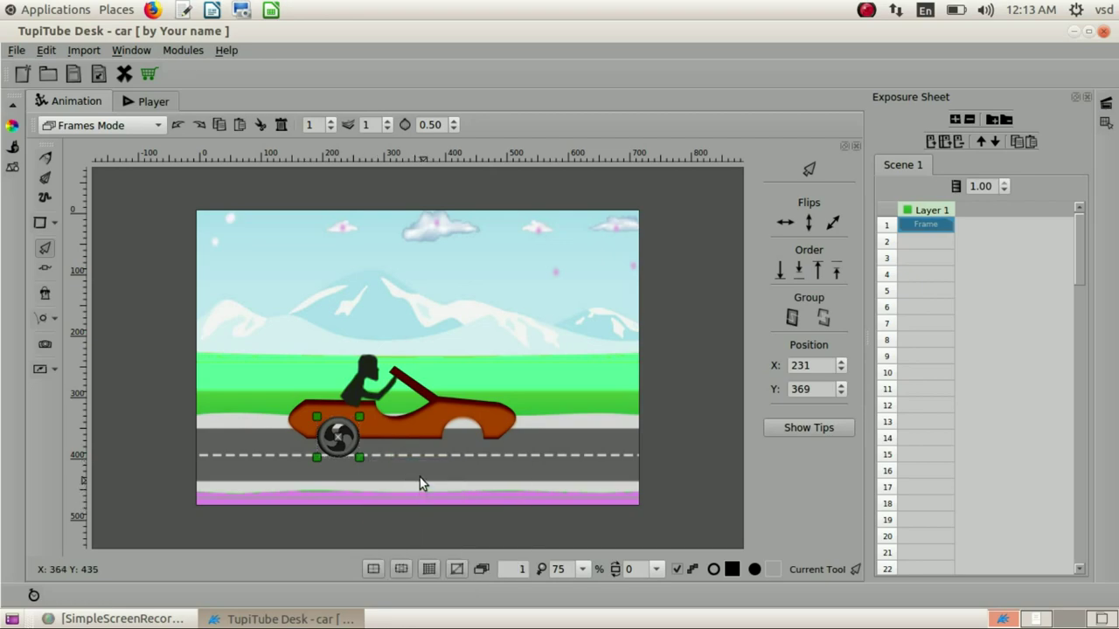
click(419, 483)
right_click(420, 463)
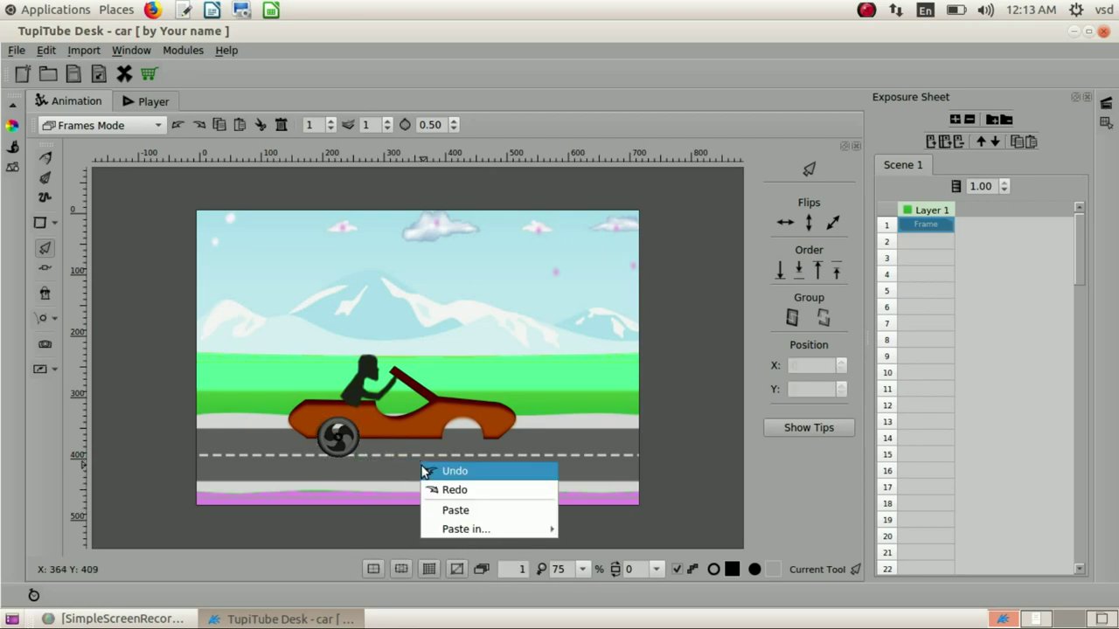
click(441, 512)
click(340, 441)
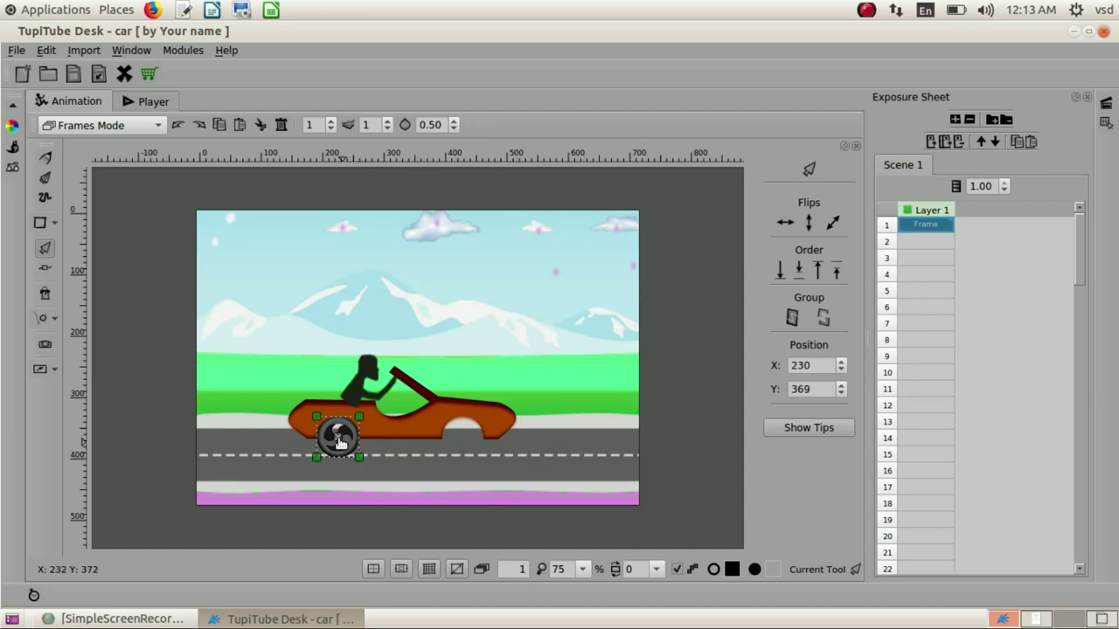
drag(340, 441, 465, 441)
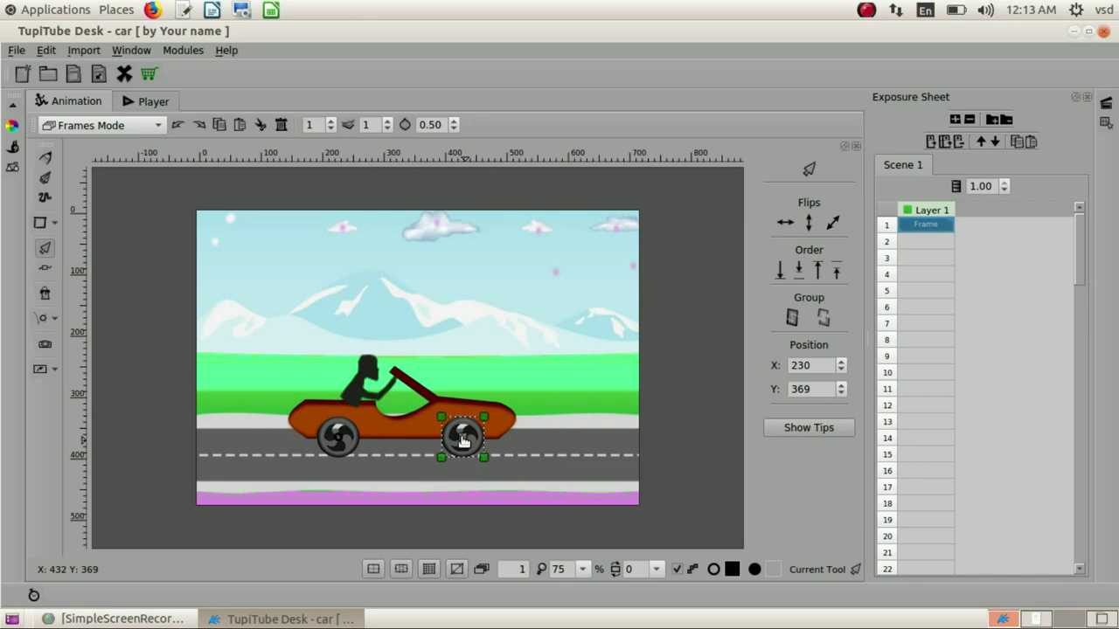
click(502, 348)
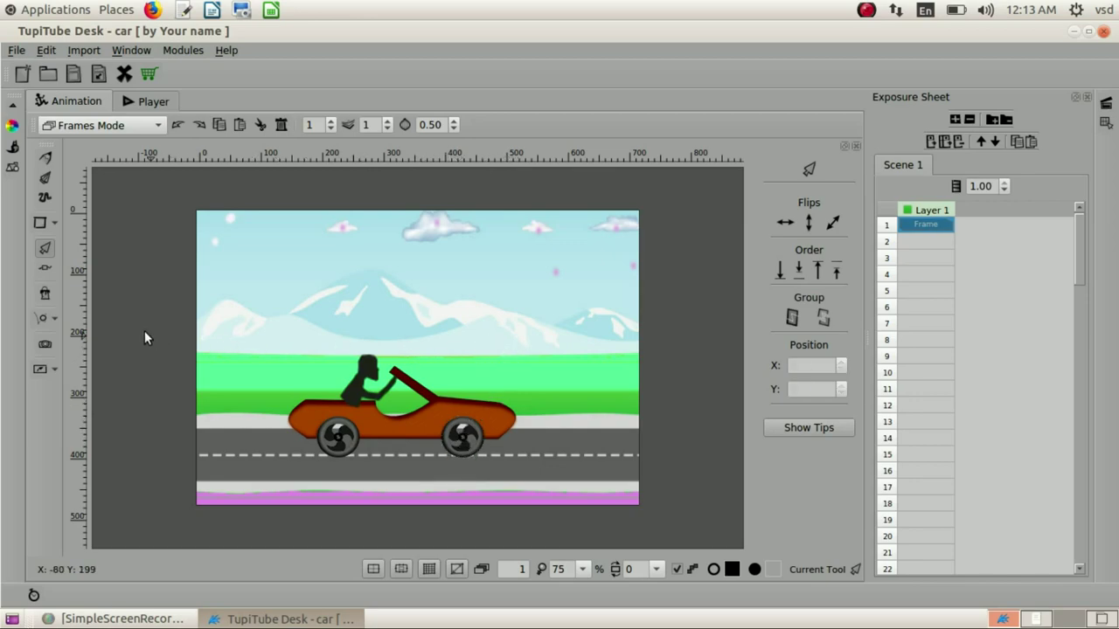
Create a new Rotation Tween for the rear tyre.
click(57, 323)
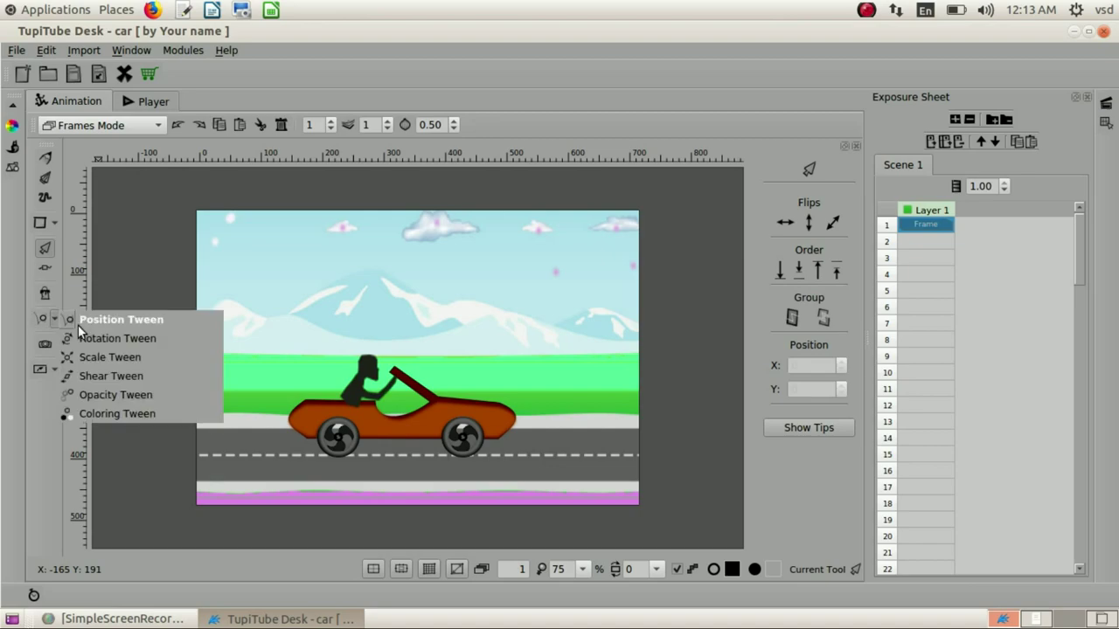
click(152, 337)
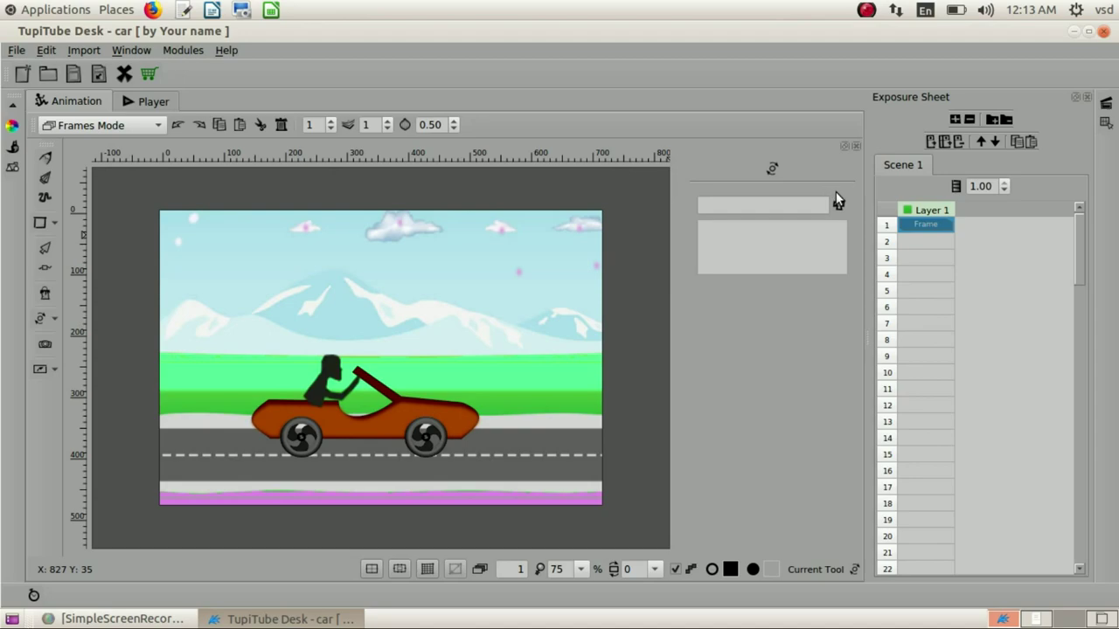
click(841, 204)
click(841, 205)
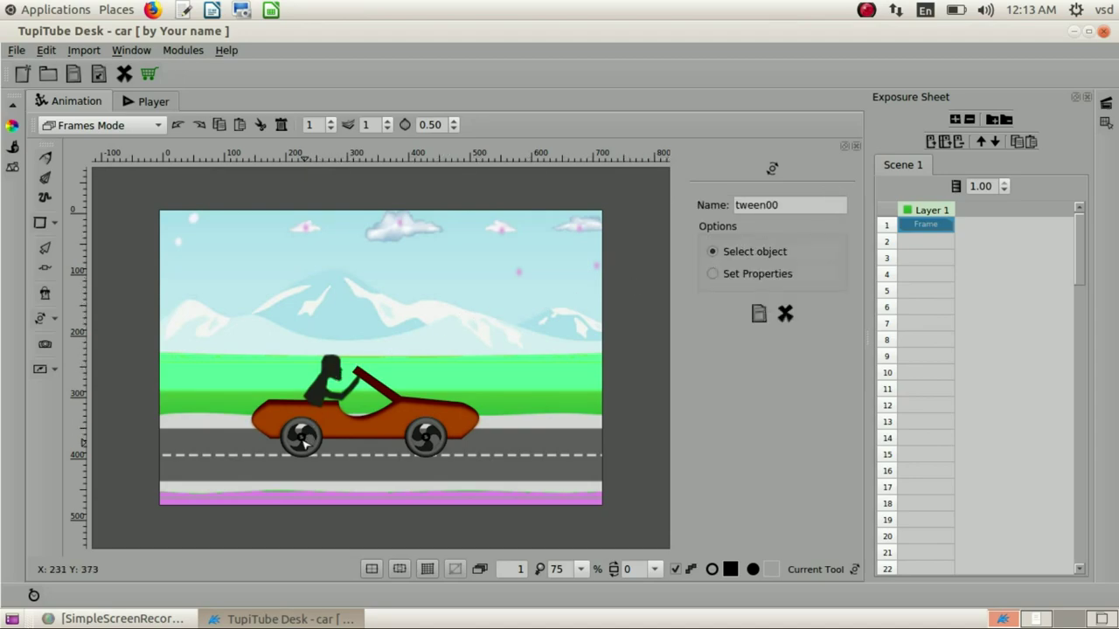
Set the rear tyre's tween to end at frame 120 with a speed of 10 degrees per frame, and save it.
click(713, 274)
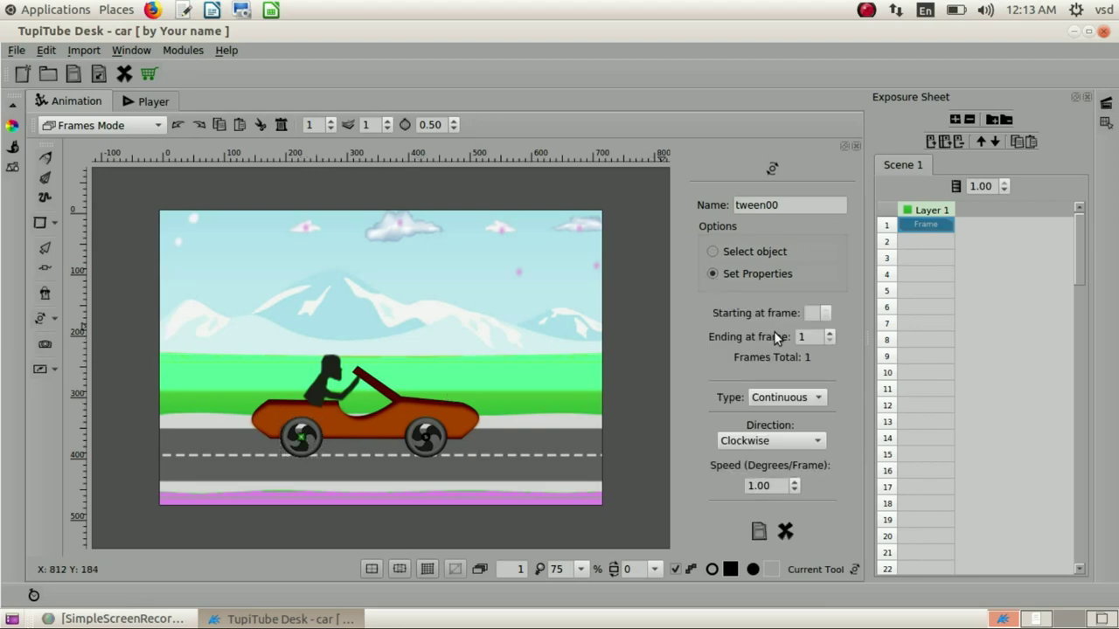
drag(810, 335, 796, 337)
text(50)
drag(812, 335, 797, 339)
text(120)
drag(777, 487, 741, 489)
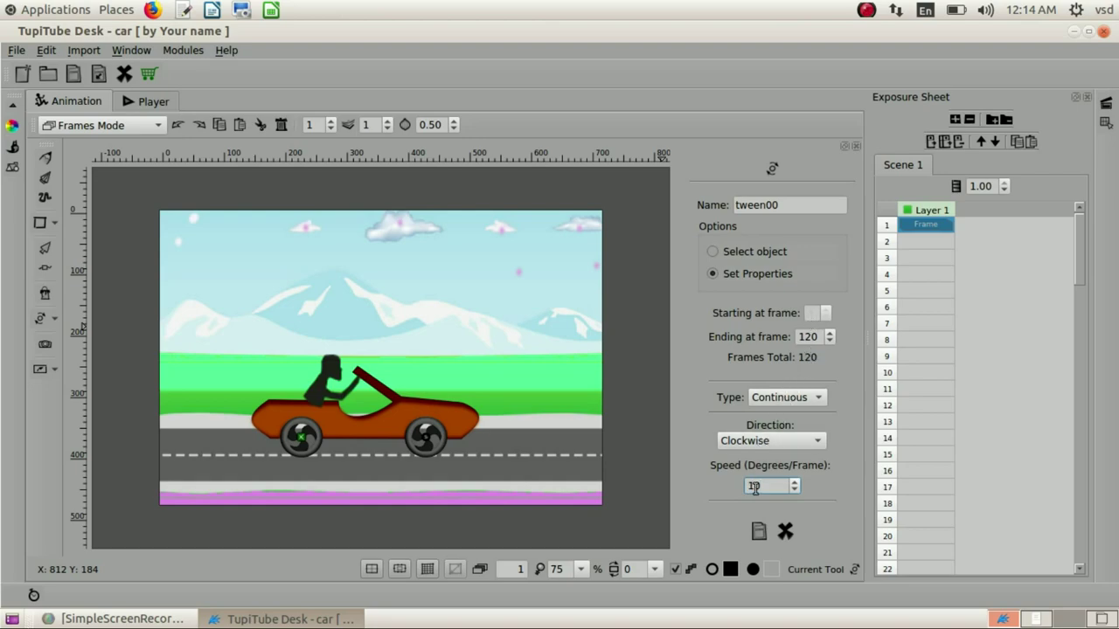
click(758, 532)
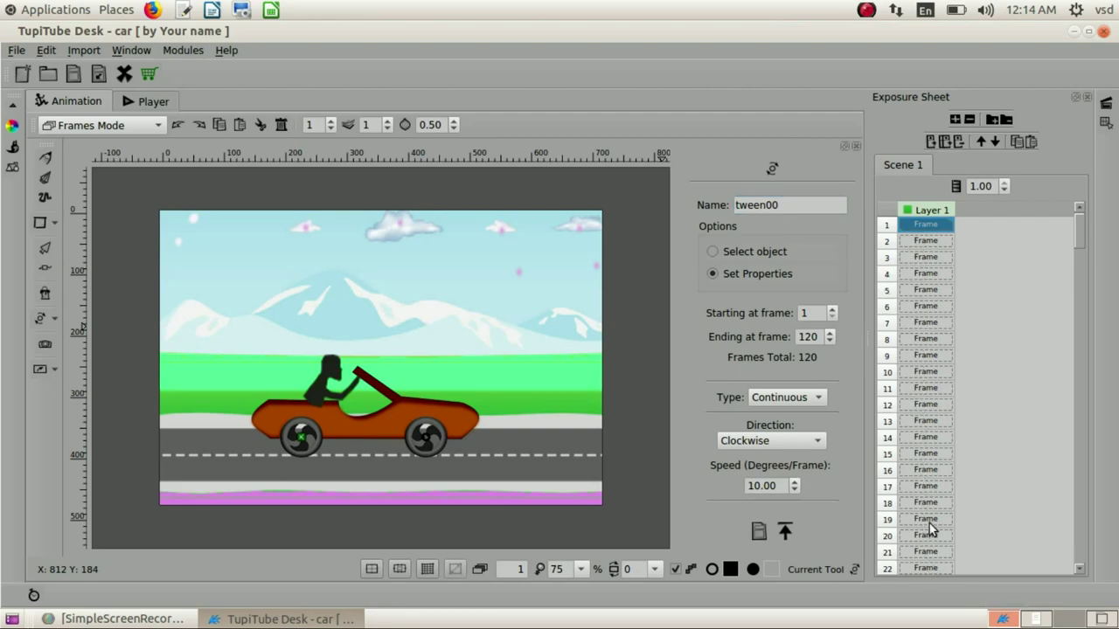
Create a second Rotation Tween starting from frame 1 and select the car's front tyre as its object.
scroll(929, 522, down, 20)
scroll(929, 523, down, 12)
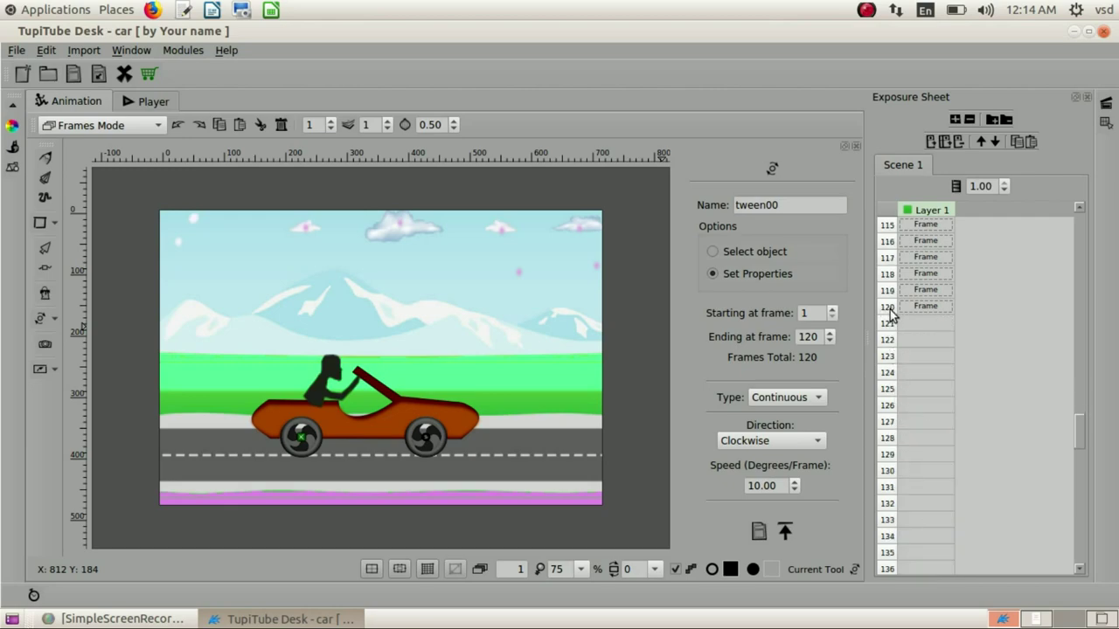
drag(1078, 444, 1070, 242)
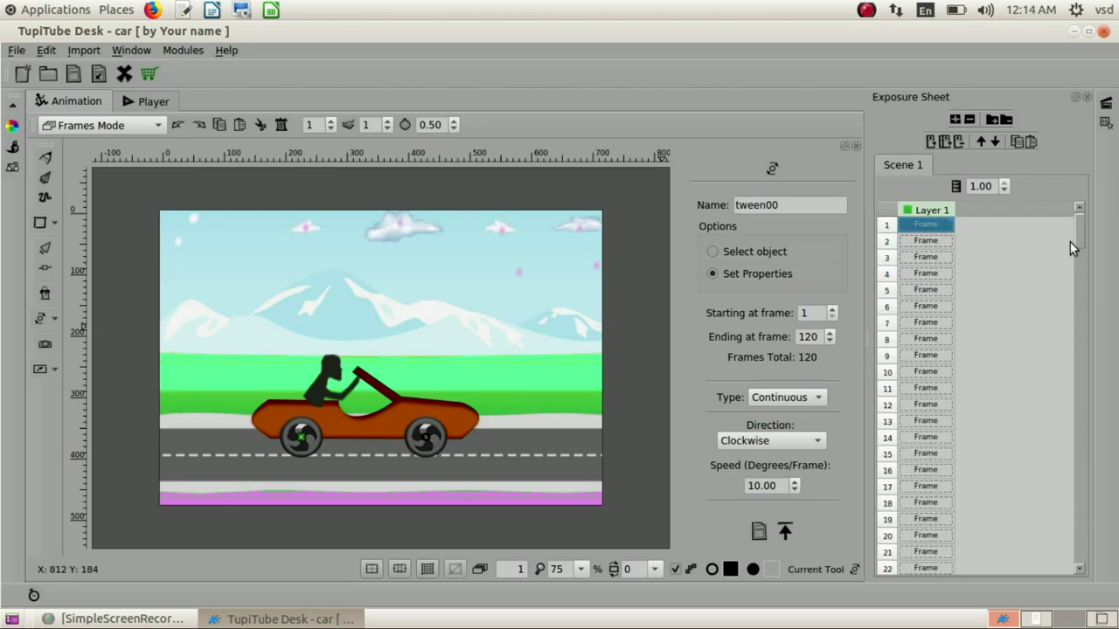
click(1008, 228)
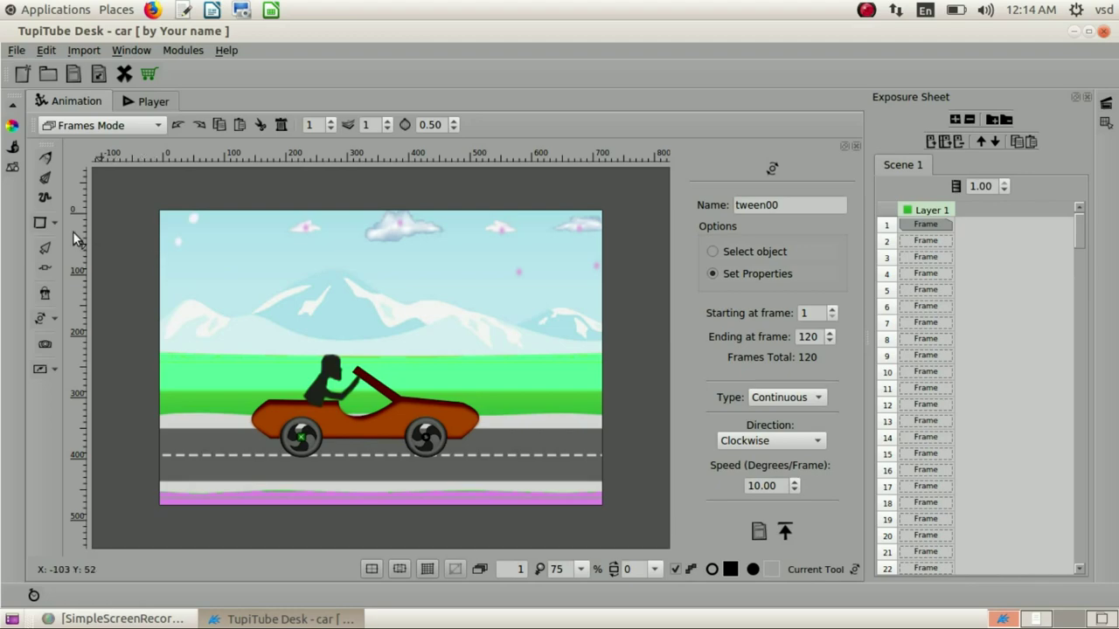
click(40, 250)
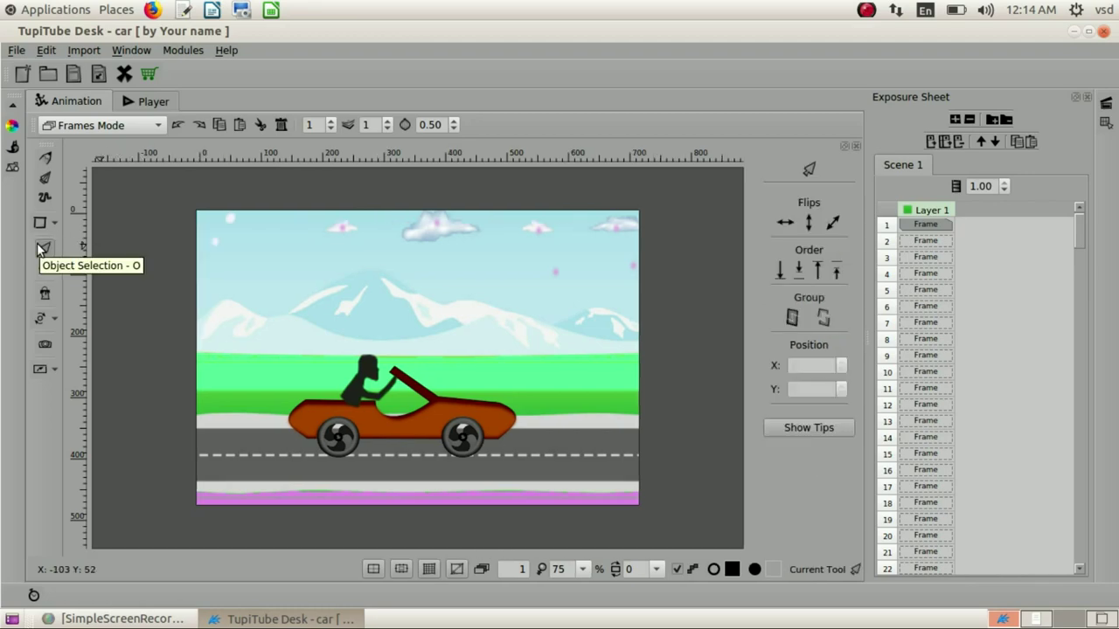
click(54, 321)
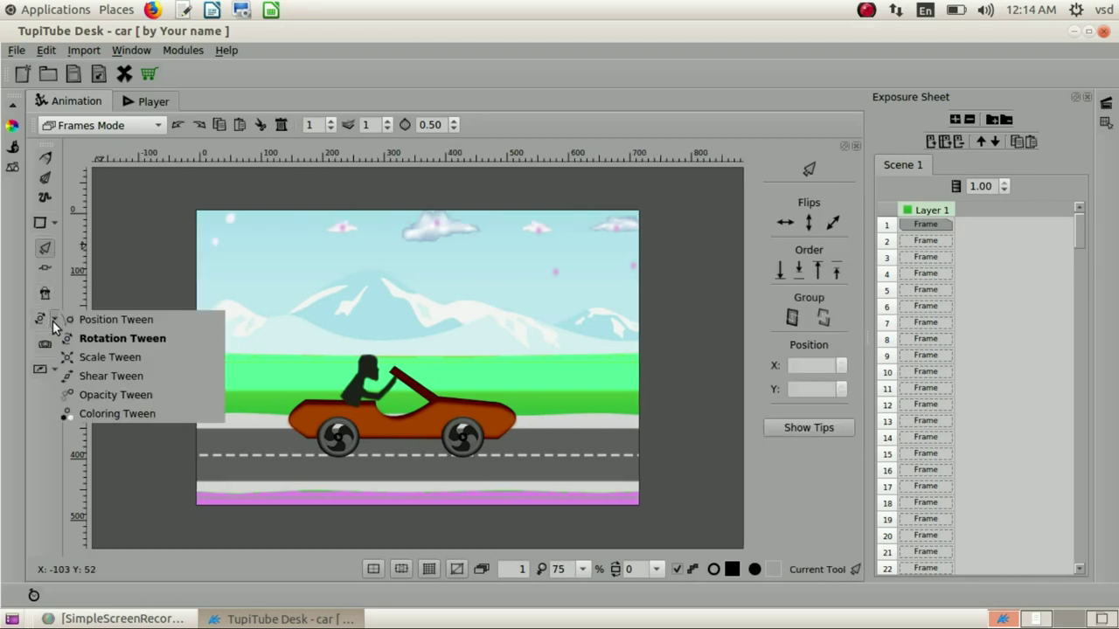
click(98, 343)
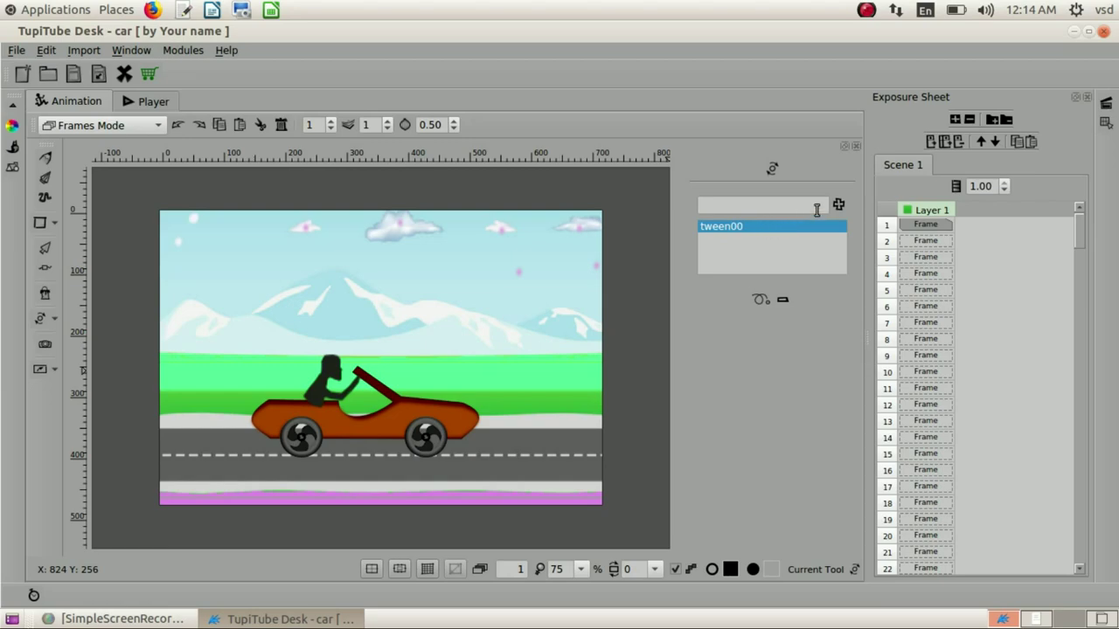
click(839, 206)
click(839, 207)
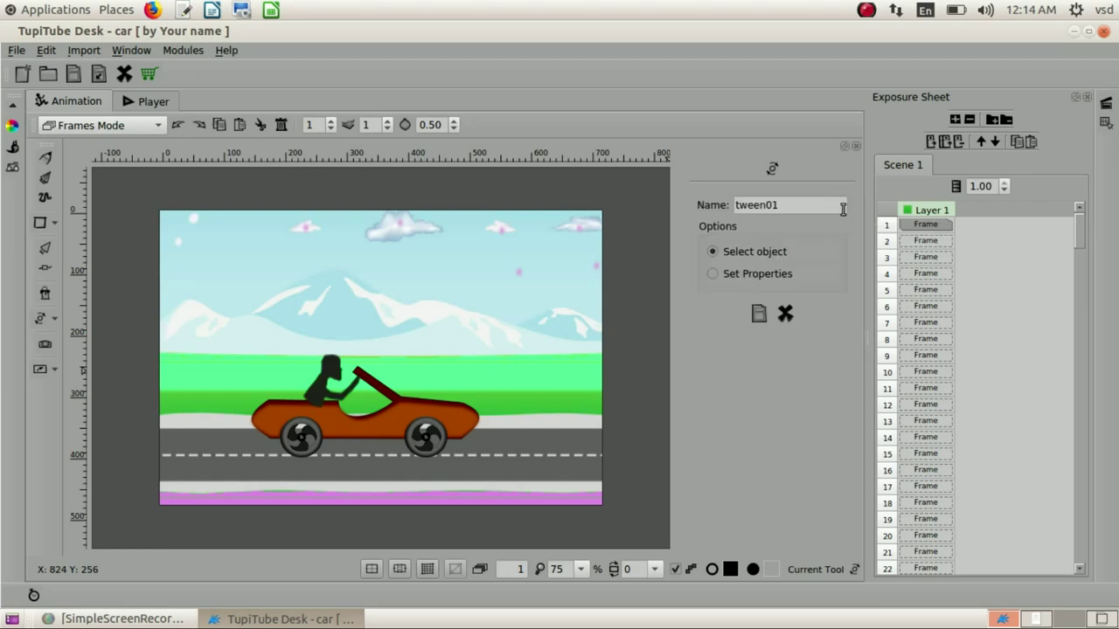
click(430, 439)
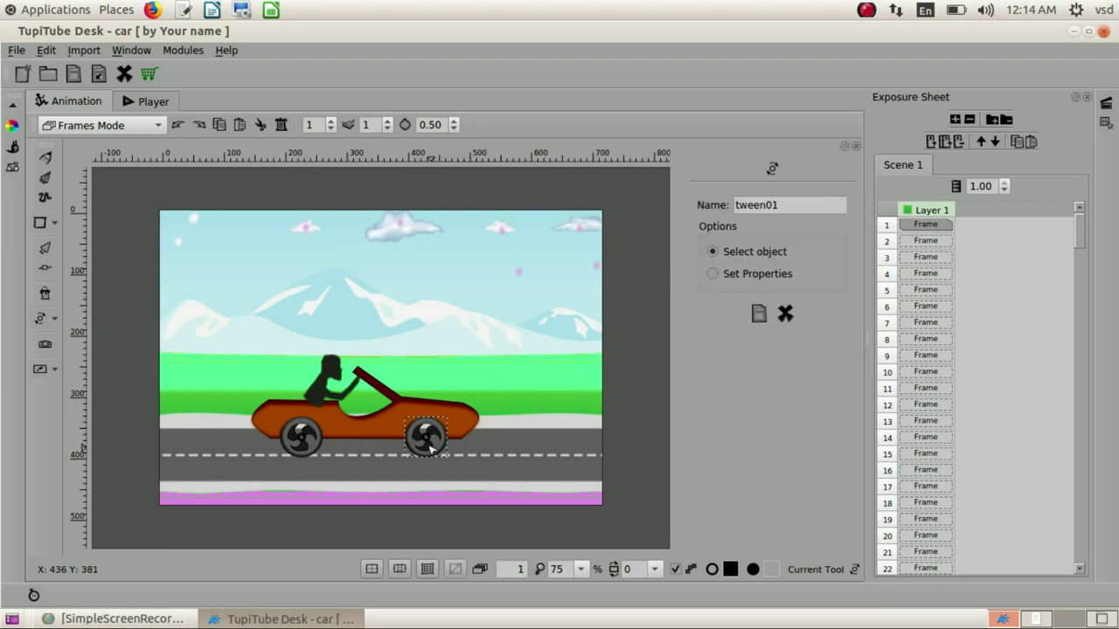
Set the front tyre's rotation tween to a speed of 10 degrees per frame and save it.
click(713, 274)
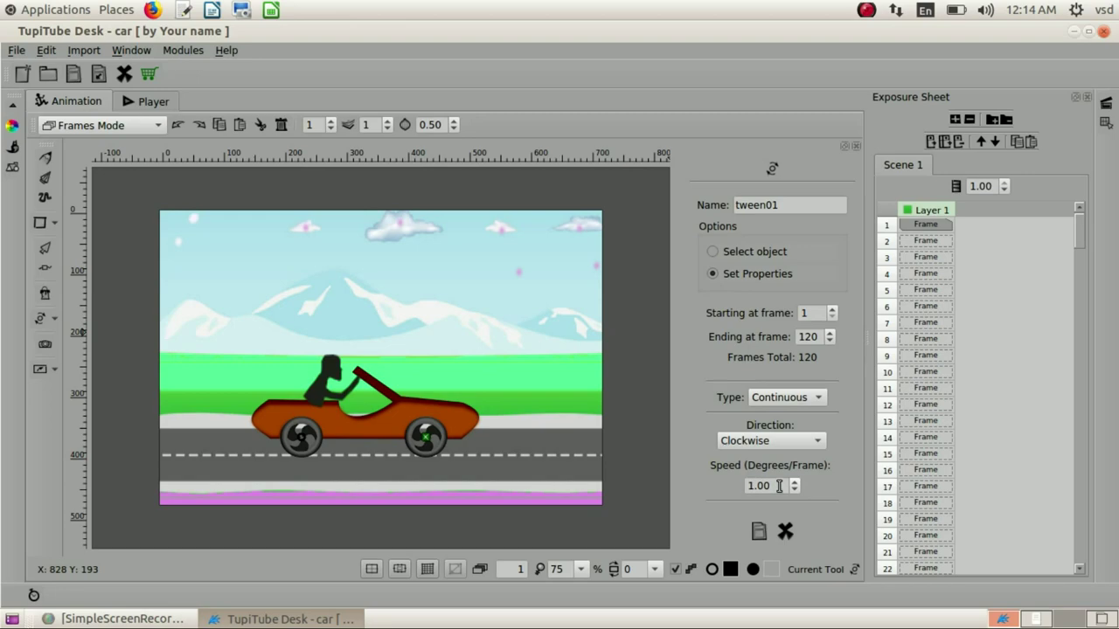
drag(778, 486, 736, 486)
text(1)
click(759, 534)
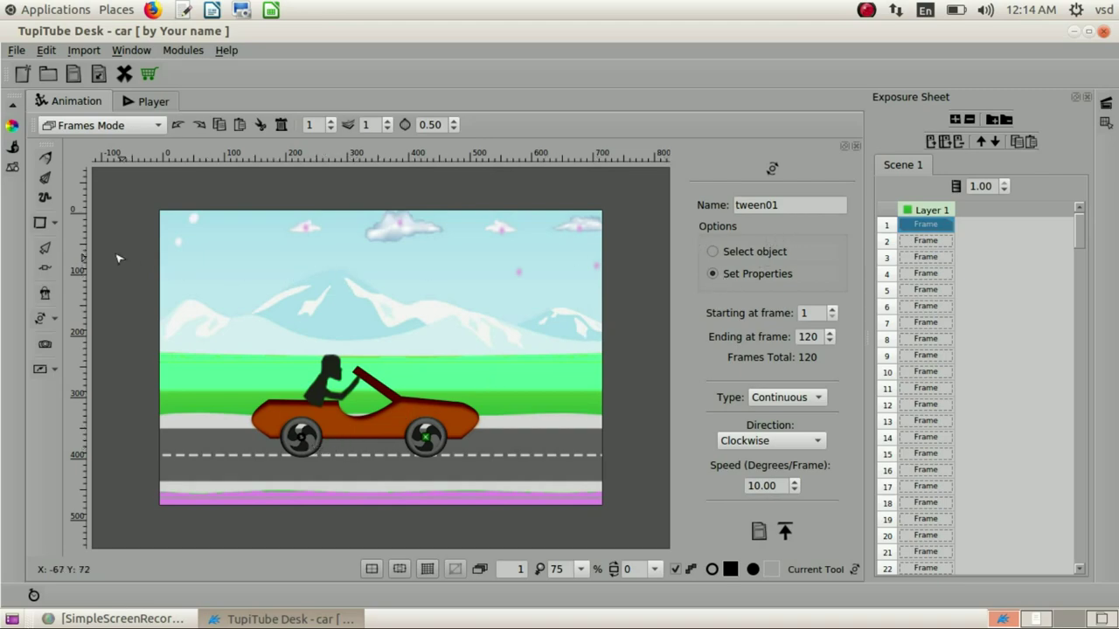
click(44, 251)
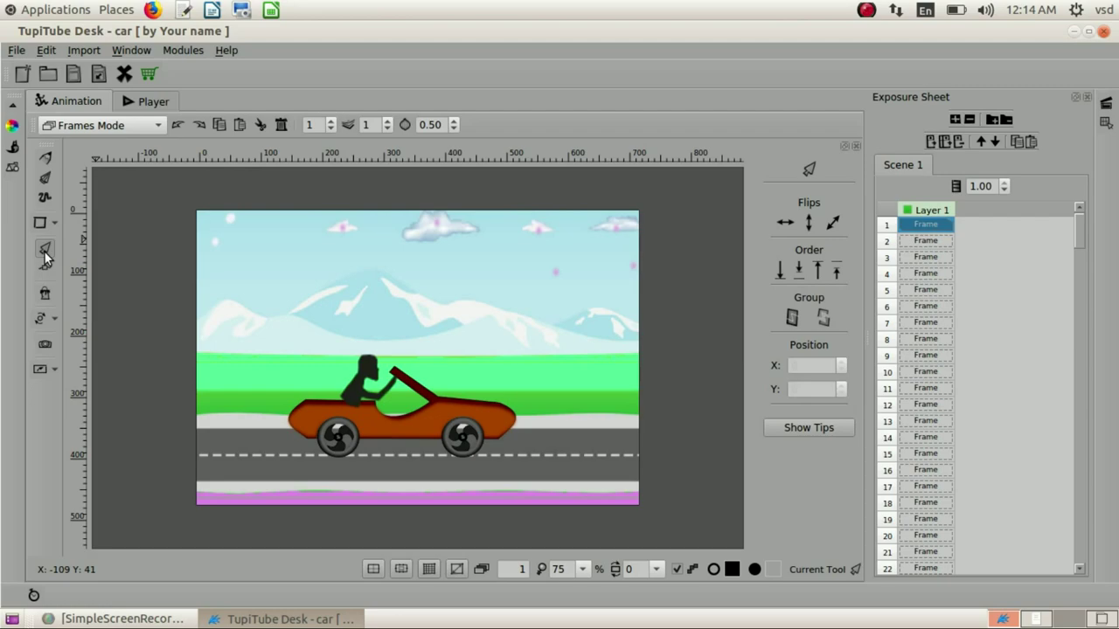
Preview the scene in the player, set the playback rate to 20 FPS, and play it again before pausing.
click(136, 101)
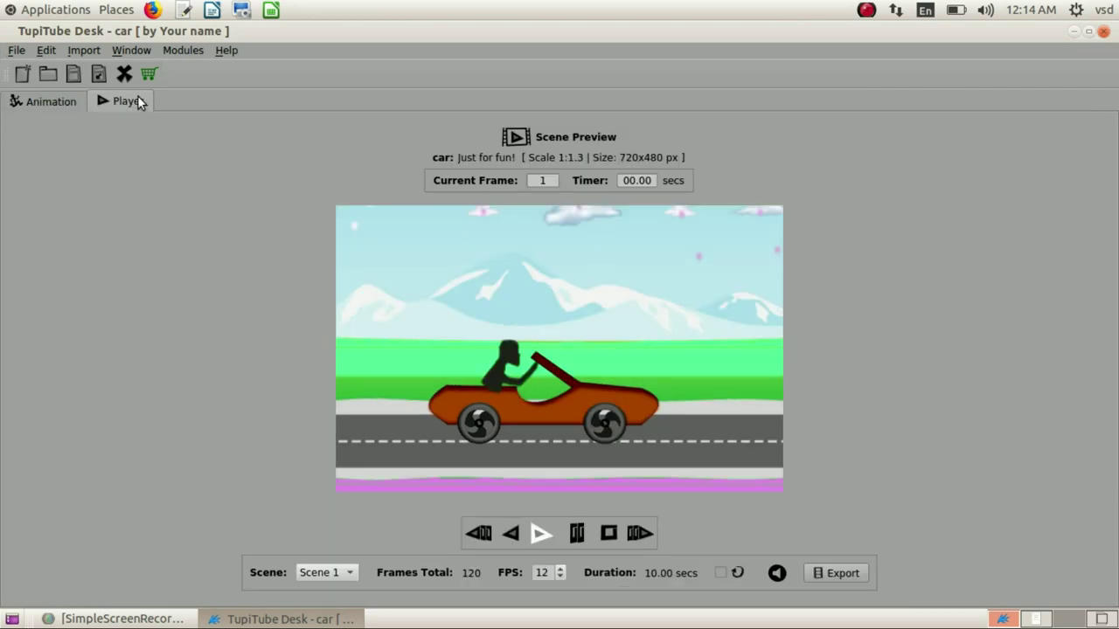
click(541, 534)
drag(554, 572, 528, 570)
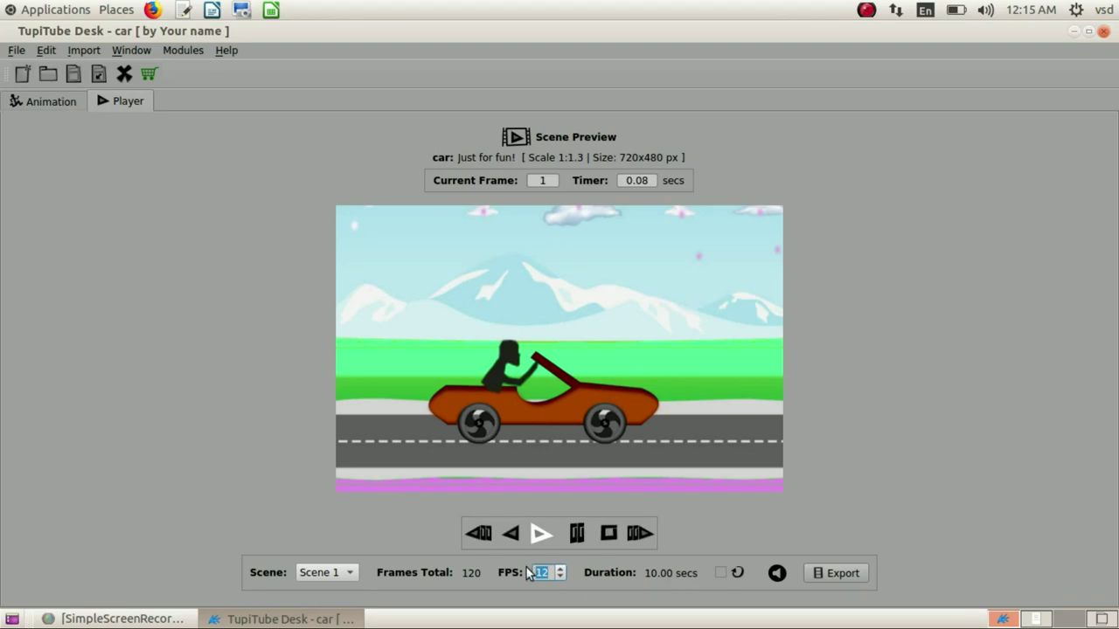
text(20)
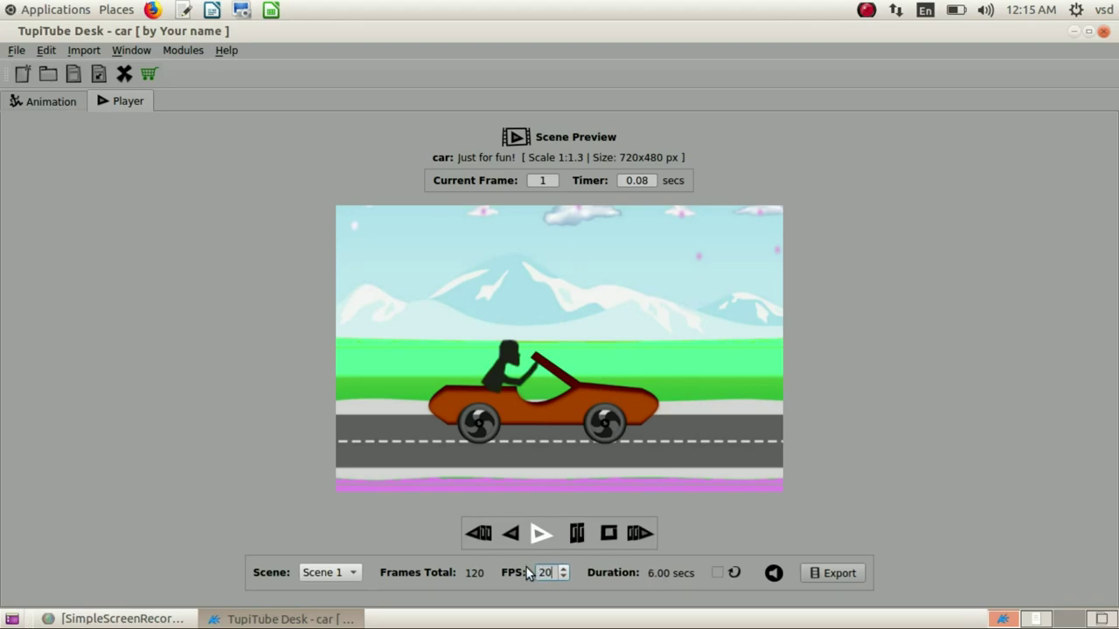
click(542, 542)
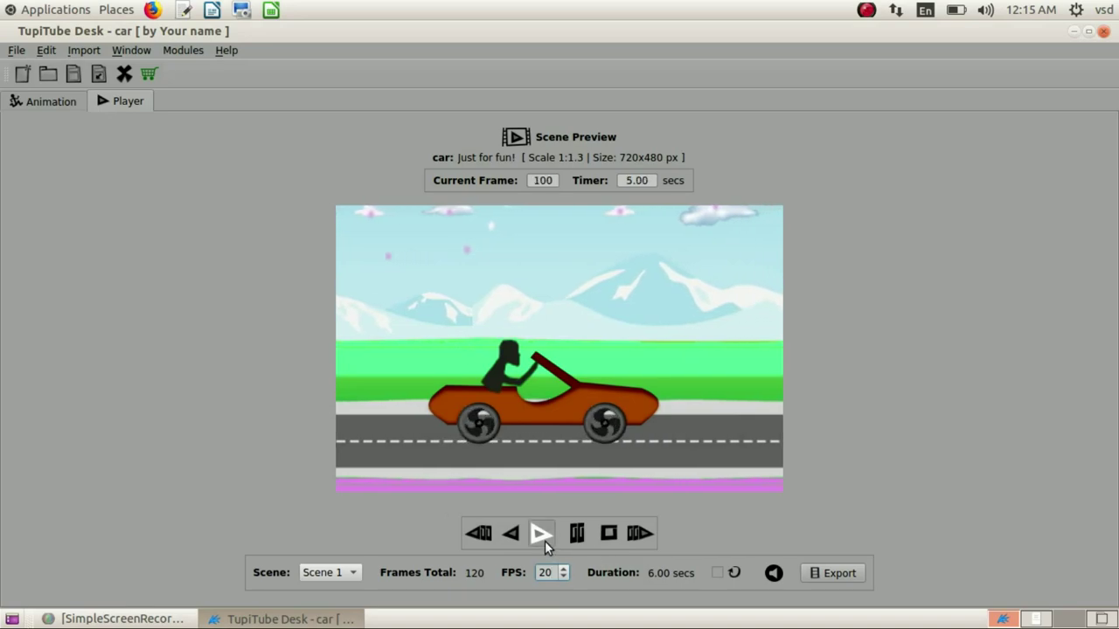
click(543, 540)
click(580, 534)
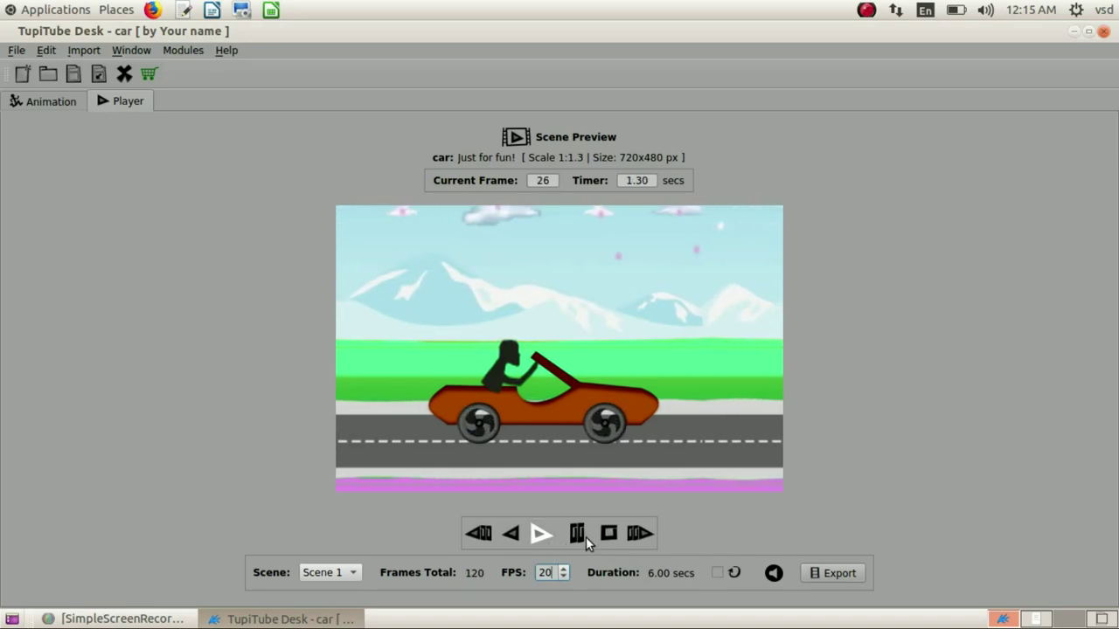
Set up a video export of Scene 1 in AVI format.
click(834, 573)
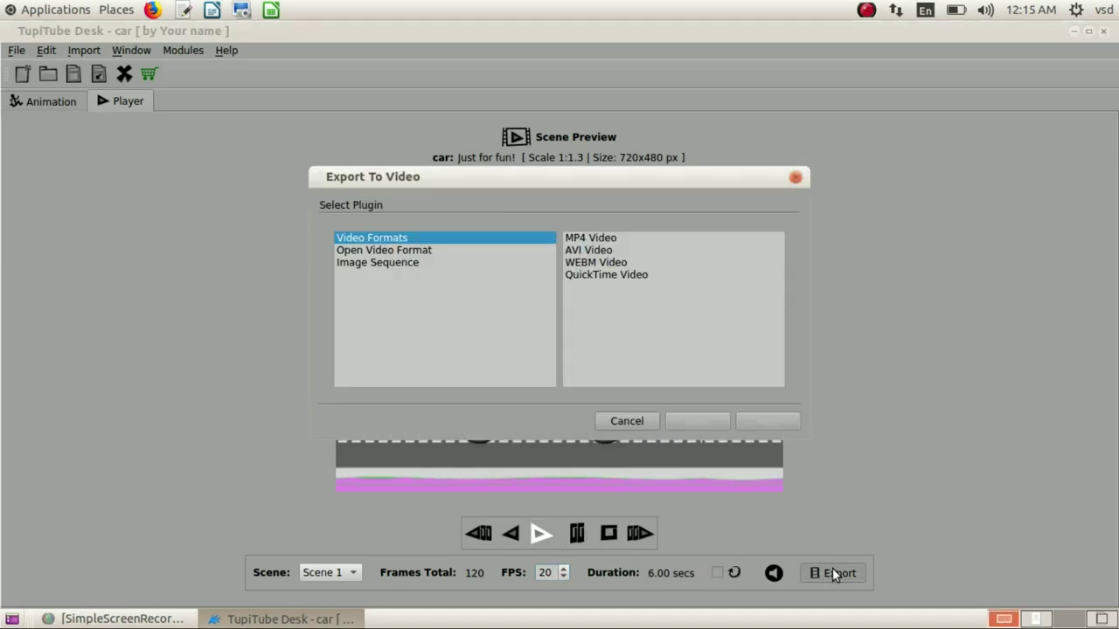
click(596, 251)
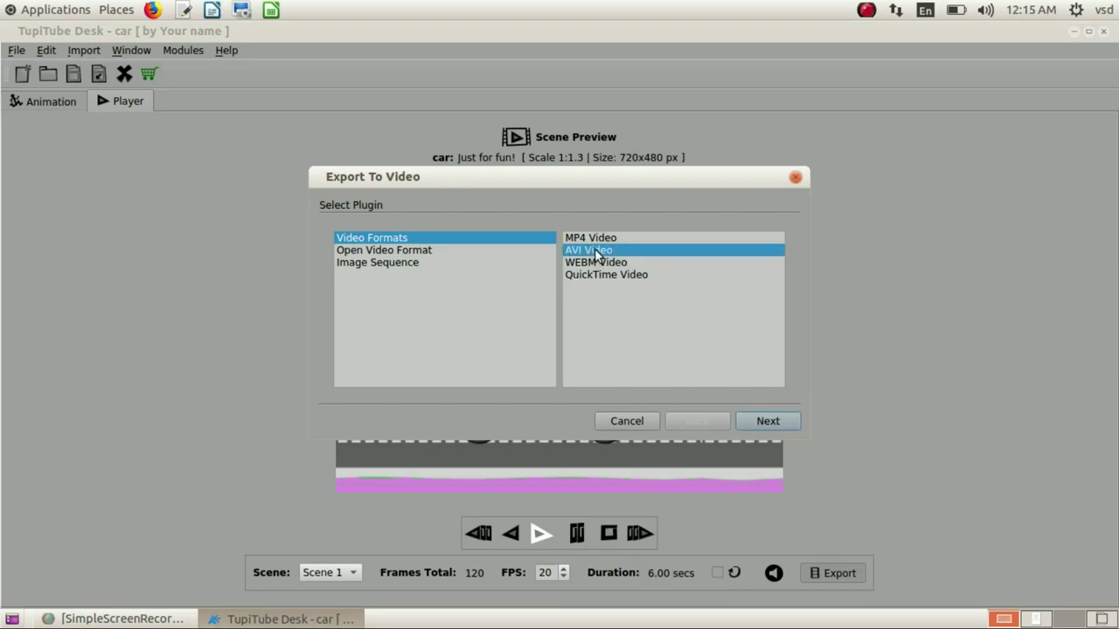
click(747, 422)
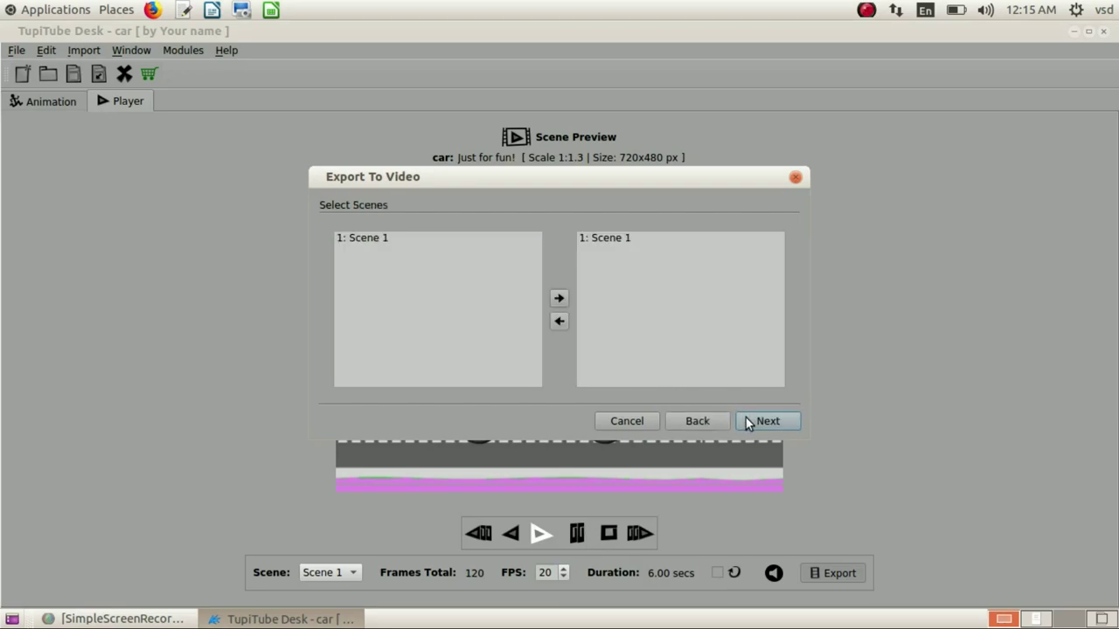
click(787, 423)
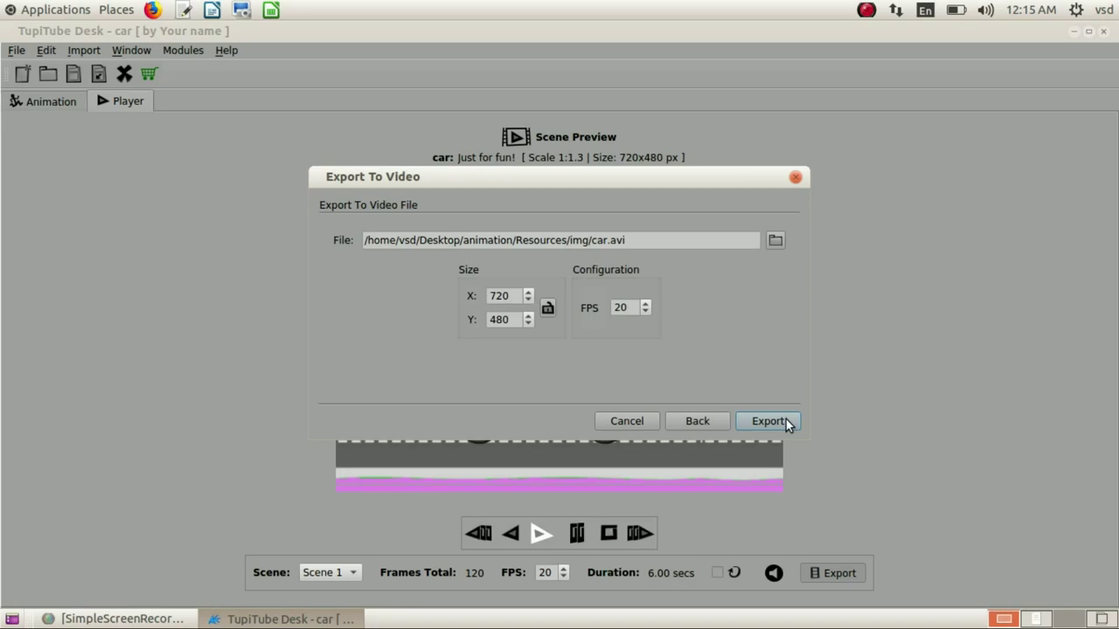
Export the video under the name car in the Desktop's tupi_works folder and return to the animation workspace.
click(773, 241)
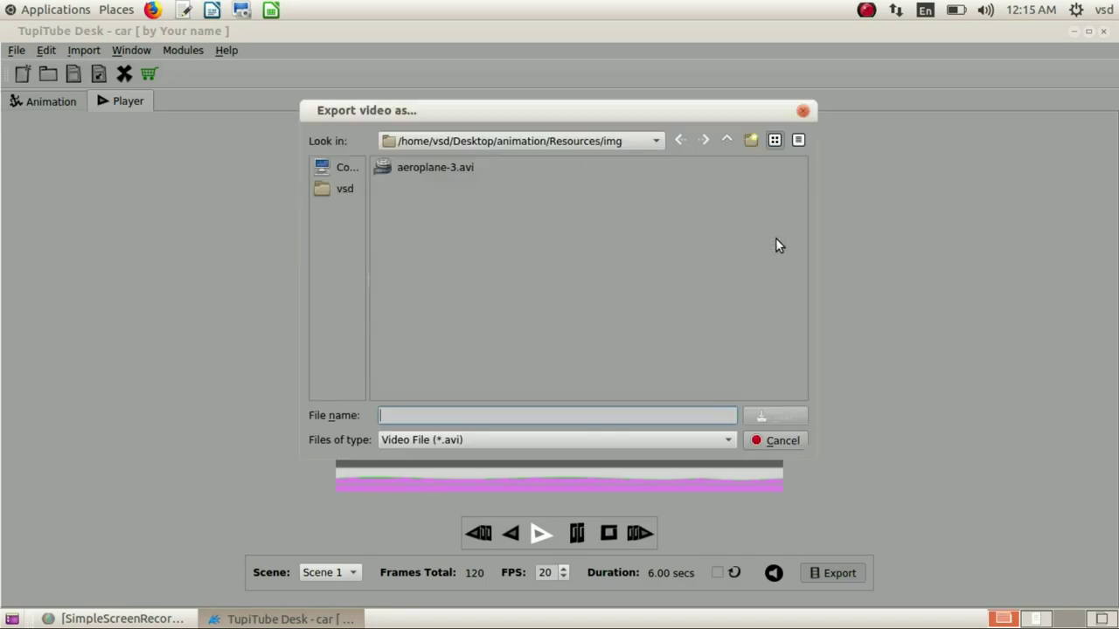
click(345, 188)
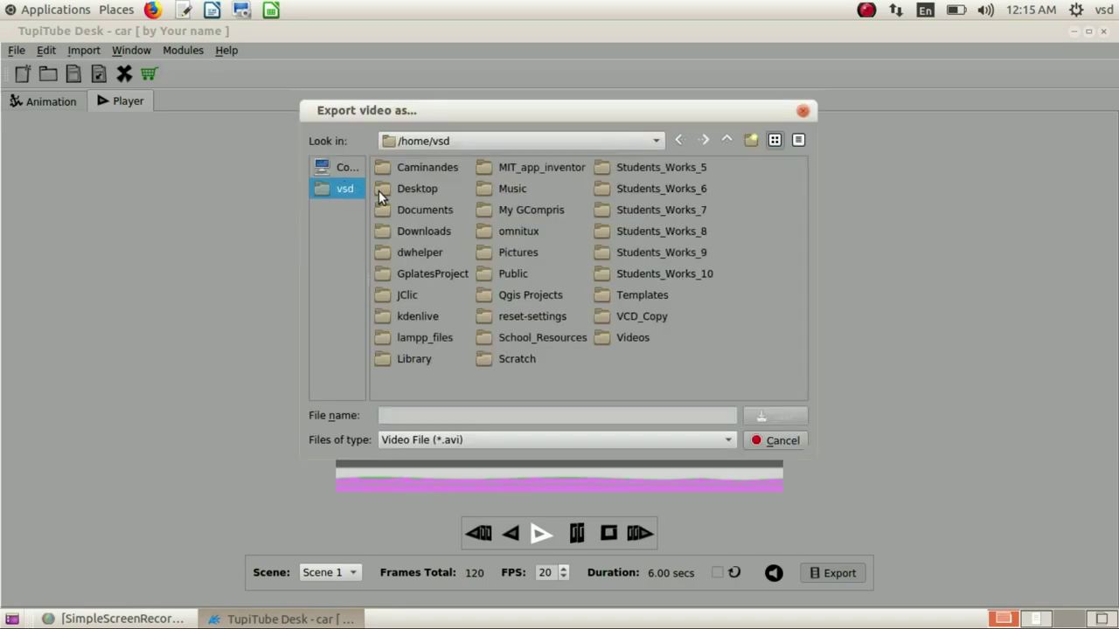
double_click(411, 189)
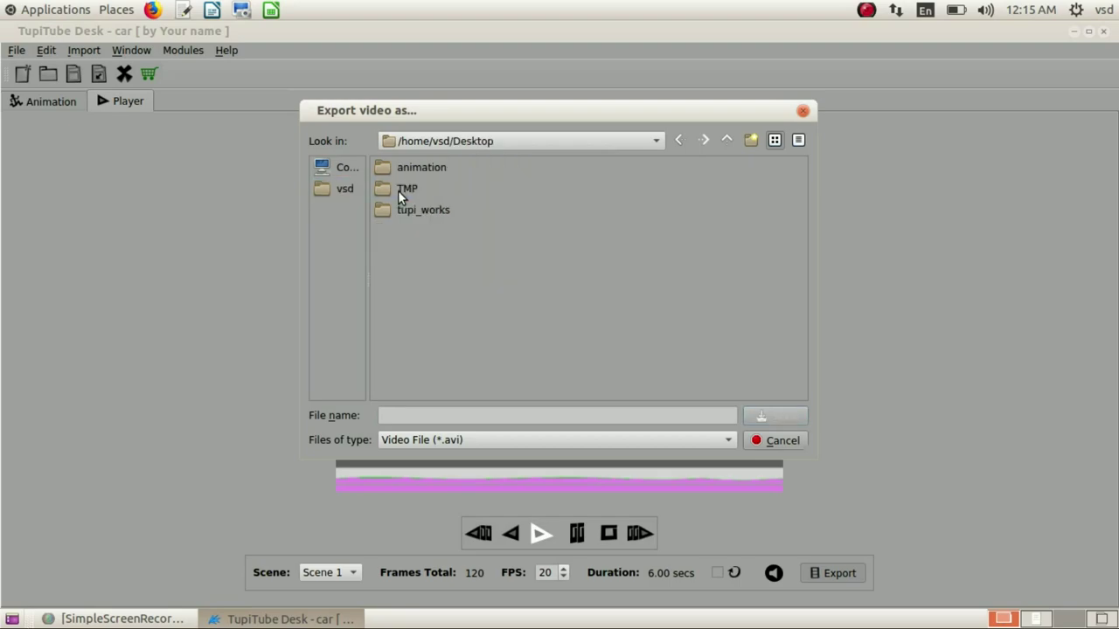
double_click(409, 211)
click(442, 416)
text(car)
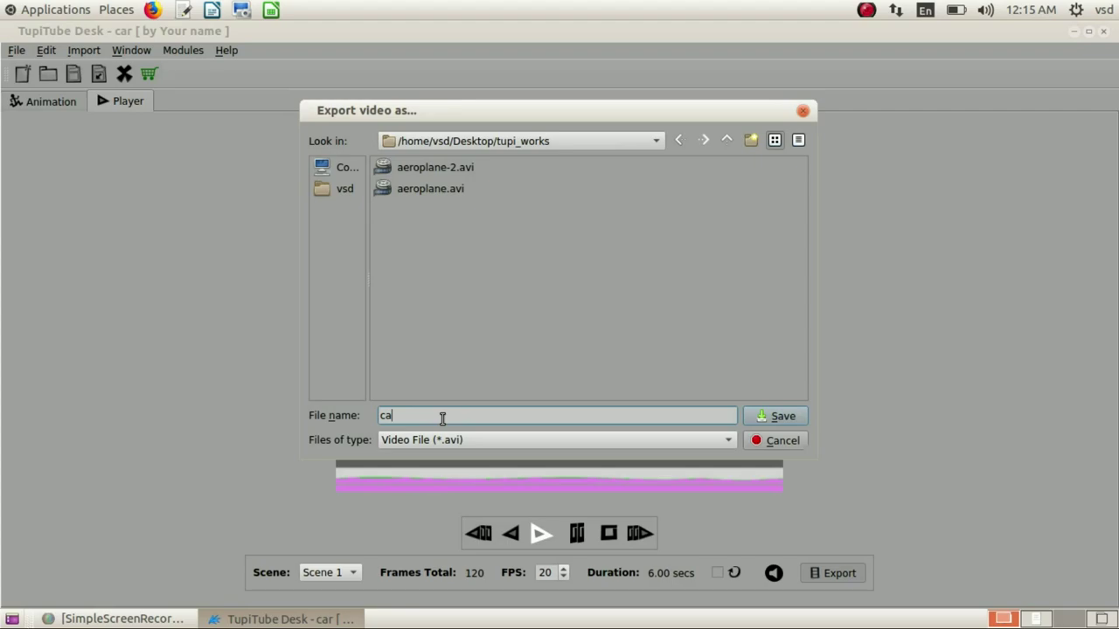
click(765, 419)
click(765, 421)
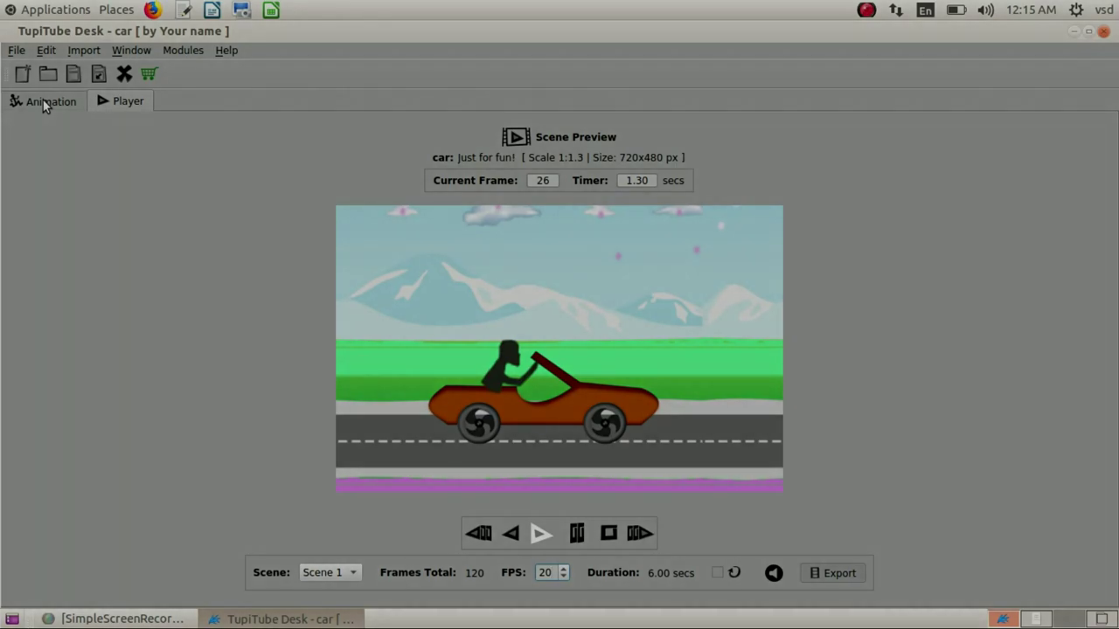
click(42, 99)
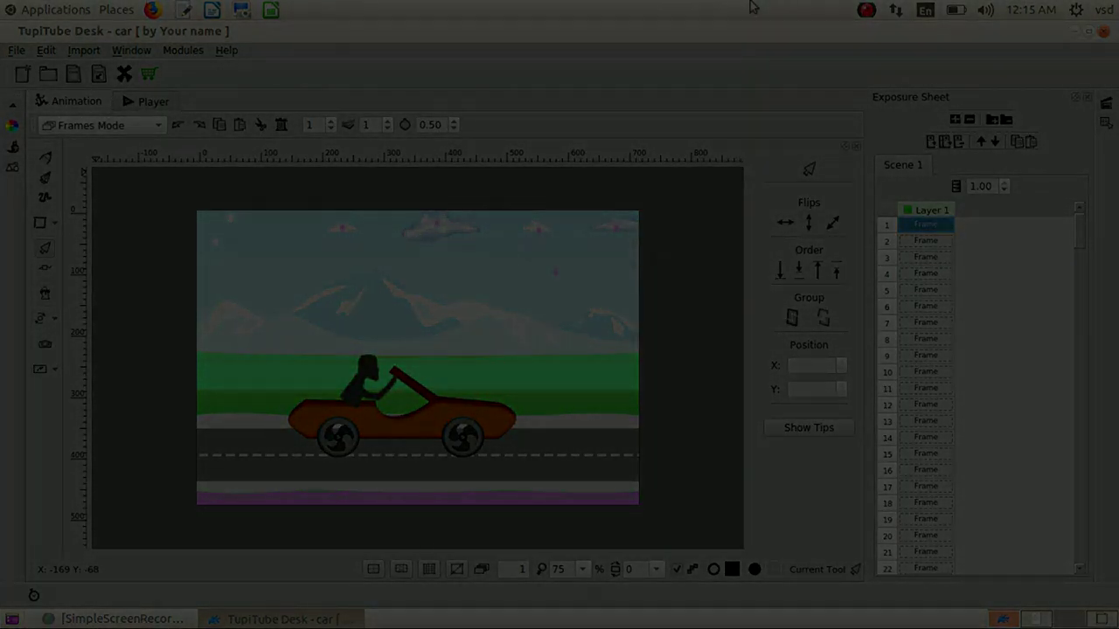